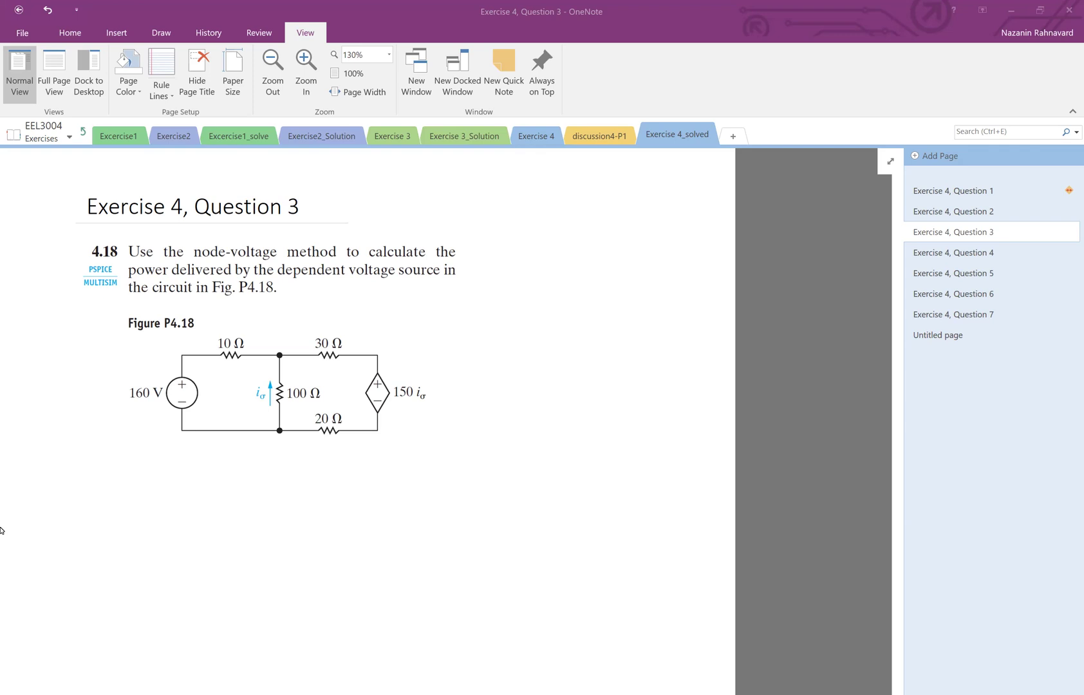
# Step: With the blue Draw-tab pen, add an arrow at the 150 iσ source and underline 'node-voltage'
pyautogui.click(157, 27)
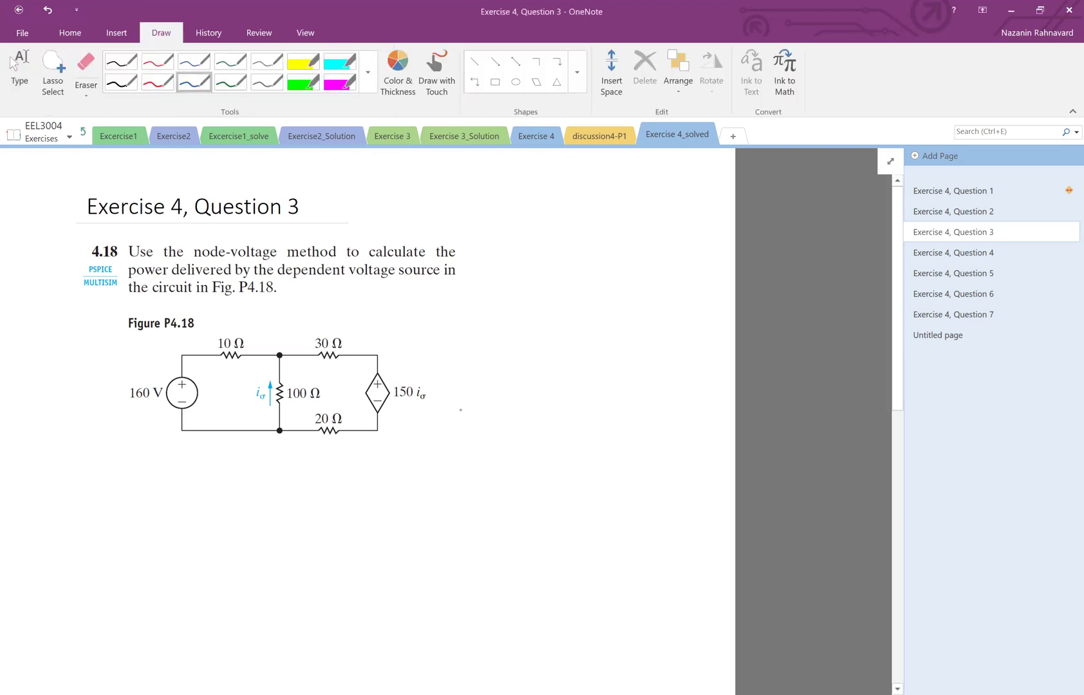
pyautogui.moveTo(443, 400)
pyautogui.mouseDown()
pyautogui.moveTo(467, 414)
pyautogui.moveTo(443, 404)
pyautogui.mouseUp()
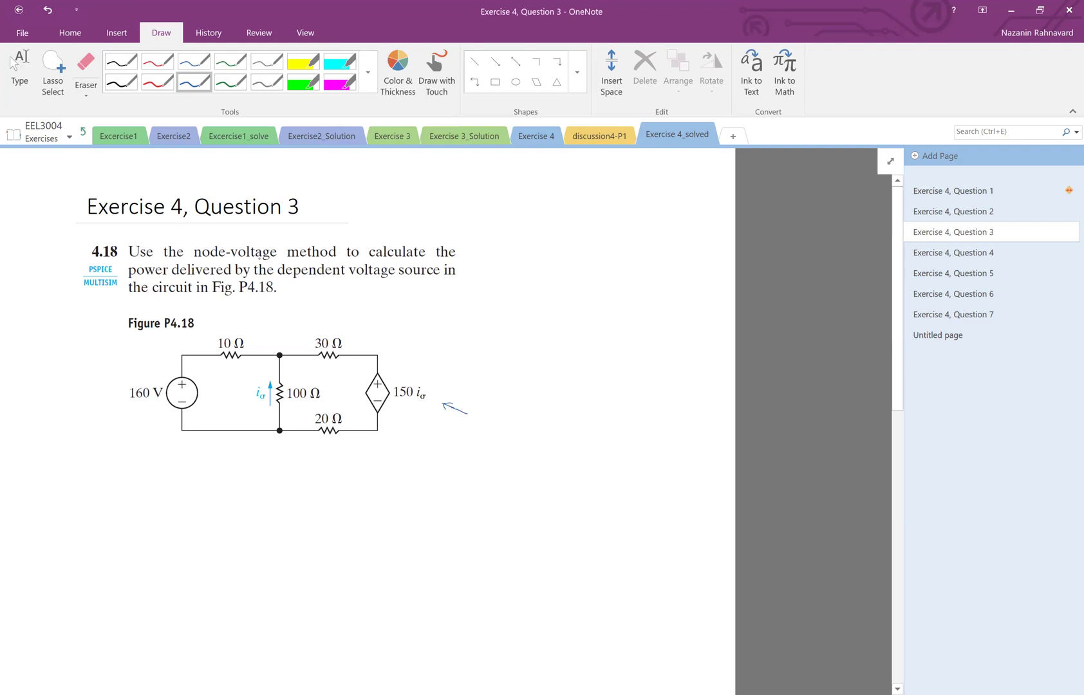
pyautogui.moveTo(204, 265); pyautogui.dragTo(269, 261)
# Step: Dot the top middle node, draw a ground marked (v=0) under the bottom node, and write V1 above
pyautogui.moveTo(275, 355); pyautogui.dragTo(282, 354)
pyautogui.moveTo(278, 432)
pyautogui.mouseDown()
pyautogui.moveTo(275, 421)
pyautogui.moveTo(281, 430)
pyautogui.moveTo(248, 460)
pyautogui.mouseUp()
pyautogui.moveTo(258, 450)
pyautogui.mouseDown()
pyautogui.moveTo(252, 459)
pyautogui.moveTo(196, 453)
pyautogui.moveTo(205, 445)
pyautogui.mouseUp()
pyautogui.moveTo(206, 447); pyautogui.dragTo(210, 447)
pyautogui.moveTo(206, 450); pyautogui.dragTo(222, 447)
pyautogui.moveTo(226, 439); pyautogui.dragTo(226, 455)
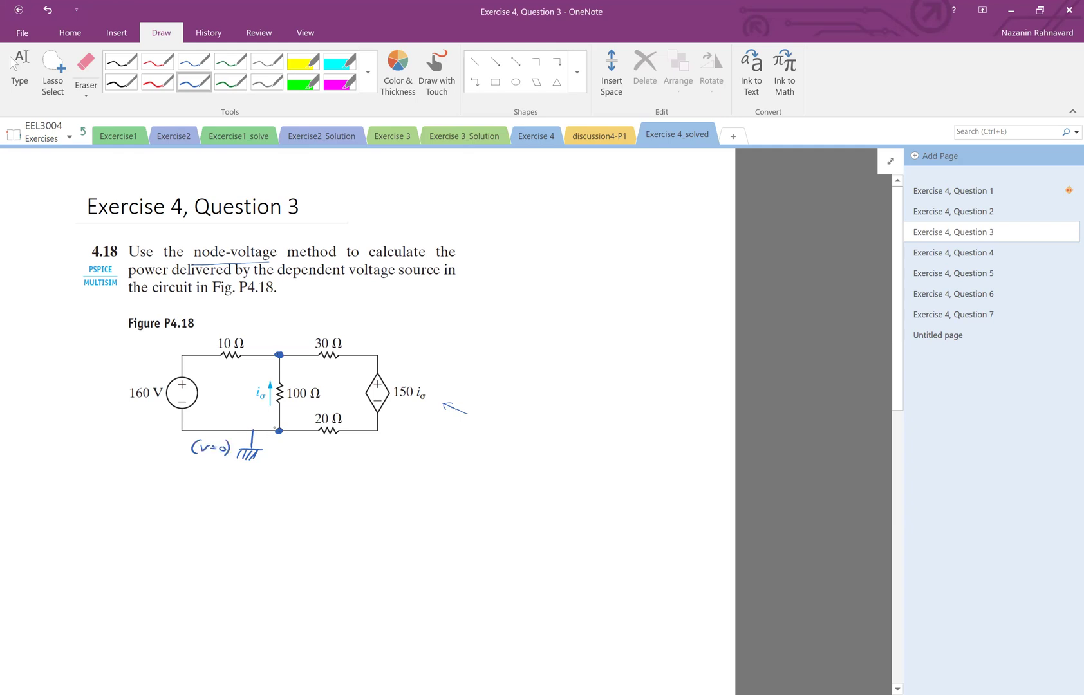
pyautogui.moveTo(268, 326)
pyautogui.mouseDown()
pyautogui.moveTo(285, 327)
pyautogui.moveTo(283, 347)
pyautogui.mouseUp()
pyautogui.moveTo(45, 482); pyautogui.dragTo(60, 486)
pyautogui.moveTo(62, 478); pyautogui.dragTo(64, 492)
pyautogui.moveTo(256, 332); pyautogui.dragTo(216, 330)
pyautogui.moveTo(222, 325); pyautogui.dragTo(216, 331)
pyautogui.moveTo(186, 355); pyautogui.dragTo(188, 358)
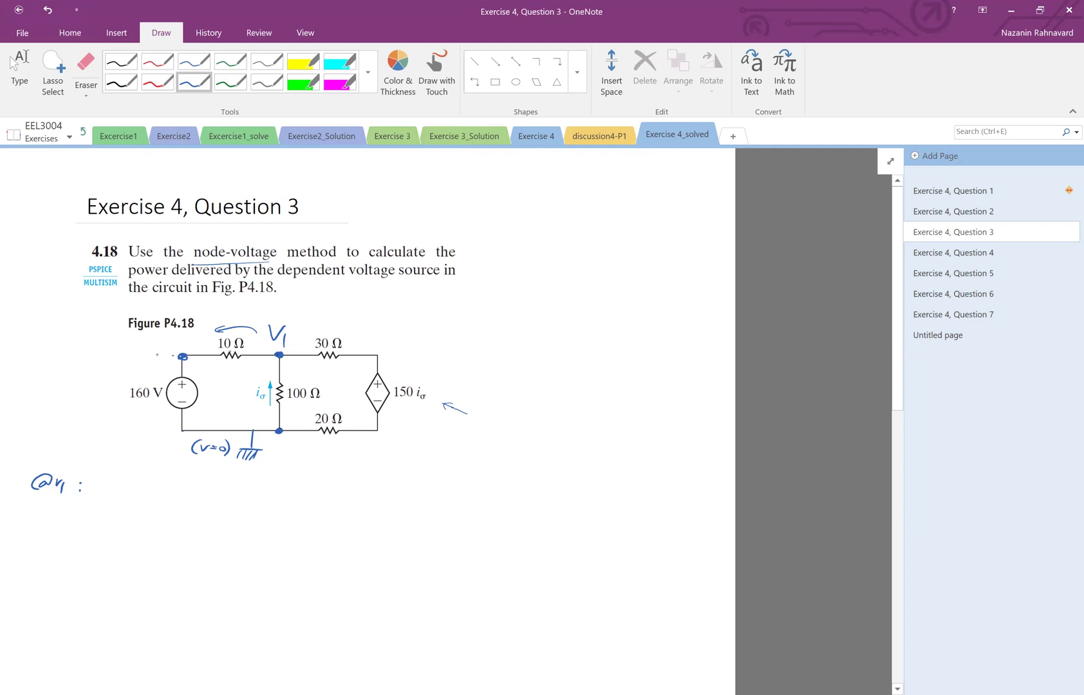
pyautogui.moveTo(173, 355); pyautogui.dragTo(155, 355)
pyautogui.moveTo(163, 352); pyautogui.dragTo(162, 359)
pyautogui.moveTo(98, 342)
pyautogui.mouseDown()
pyautogui.moveTo(127, 353)
pyautogui.moveTo(152, 341)
pyautogui.mouseUp()
# Step: Write the V1 equation terms (v1−160)/10 + (v1−0)/100 + and add the 100 Ω current arrow
pyautogui.moveTo(128, 488)
pyautogui.mouseDown()
pyautogui.moveTo(137, 503)
pyautogui.moveTo(169, 496)
pyautogui.mouseUp()
pyautogui.moveTo(184, 484)
pyautogui.mouseDown()
pyautogui.moveTo(179, 494)
pyautogui.moveTo(196, 490)
pyautogui.moveTo(186, 507)
pyautogui.moveTo(121, 508)
pyautogui.moveTo(153, 523)
pyautogui.moveTo(232, 509)
pyautogui.mouseUp()
pyautogui.moveTo(225, 503); pyautogui.dragTo(224, 517)
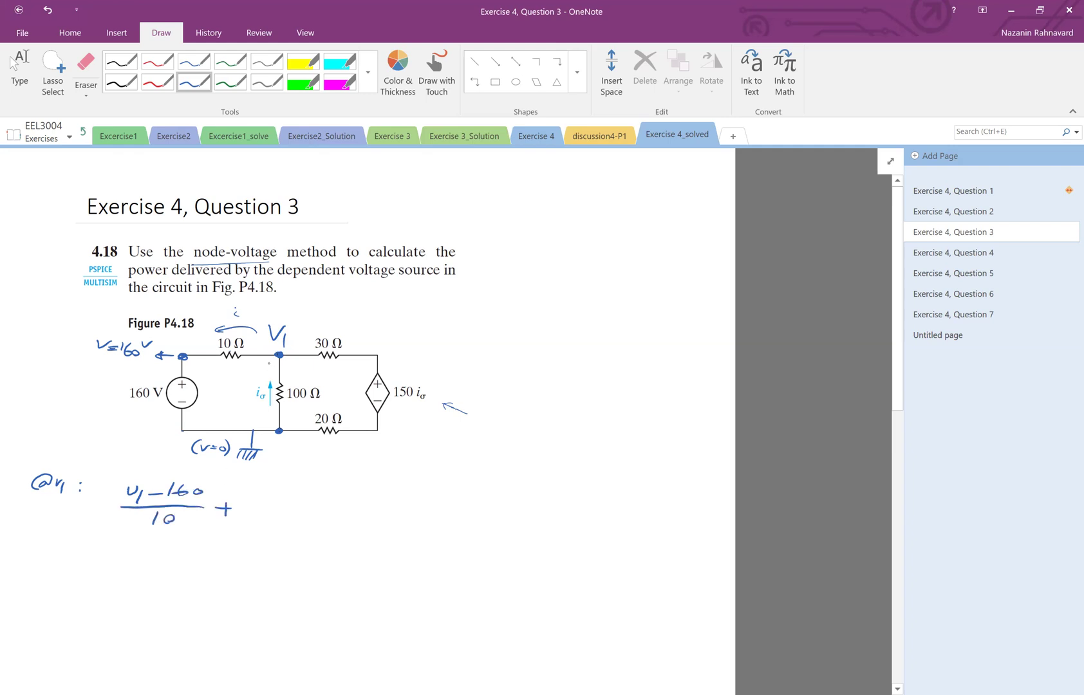
pyautogui.moveTo(264, 363); pyautogui.dragTo(267, 369)
pyautogui.moveTo(252, 488); pyautogui.dragTo(264, 499)
pyautogui.moveTo(271, 495)
pyautogui.mouseDown()
pyautogui.moveTo(289, 490)
pyautogui.moveTo(300, 506)
pyautogui.moveTo(259, 527)
pyautogui.moveTo(322, 506)
pyautogui.mouseUp()
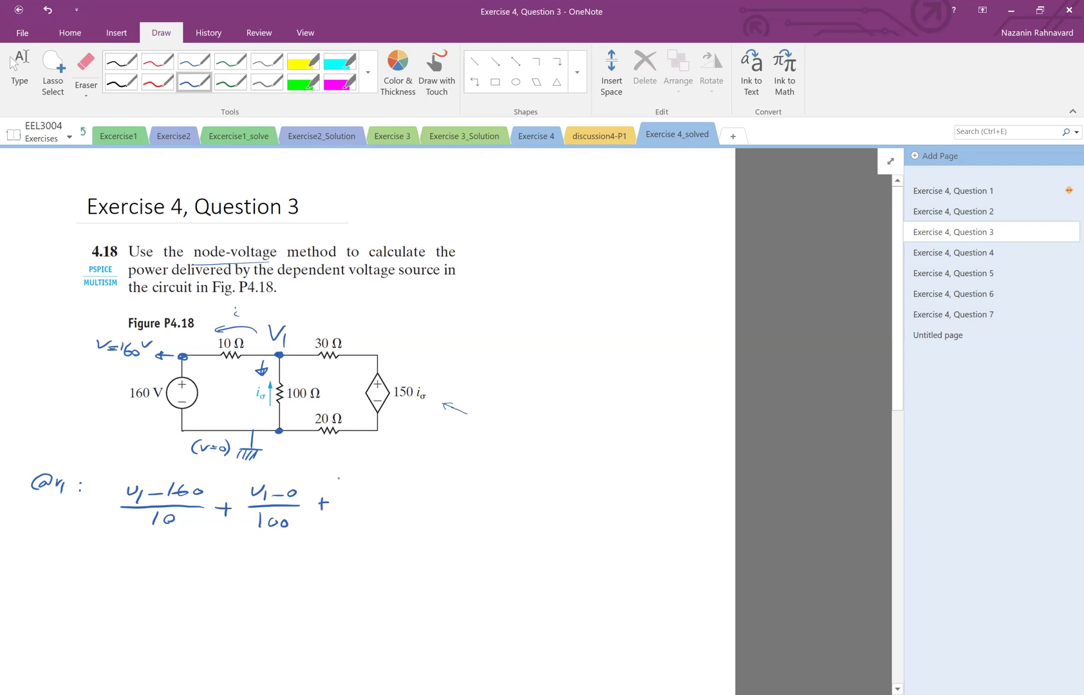
pyautogui.press('Escape')
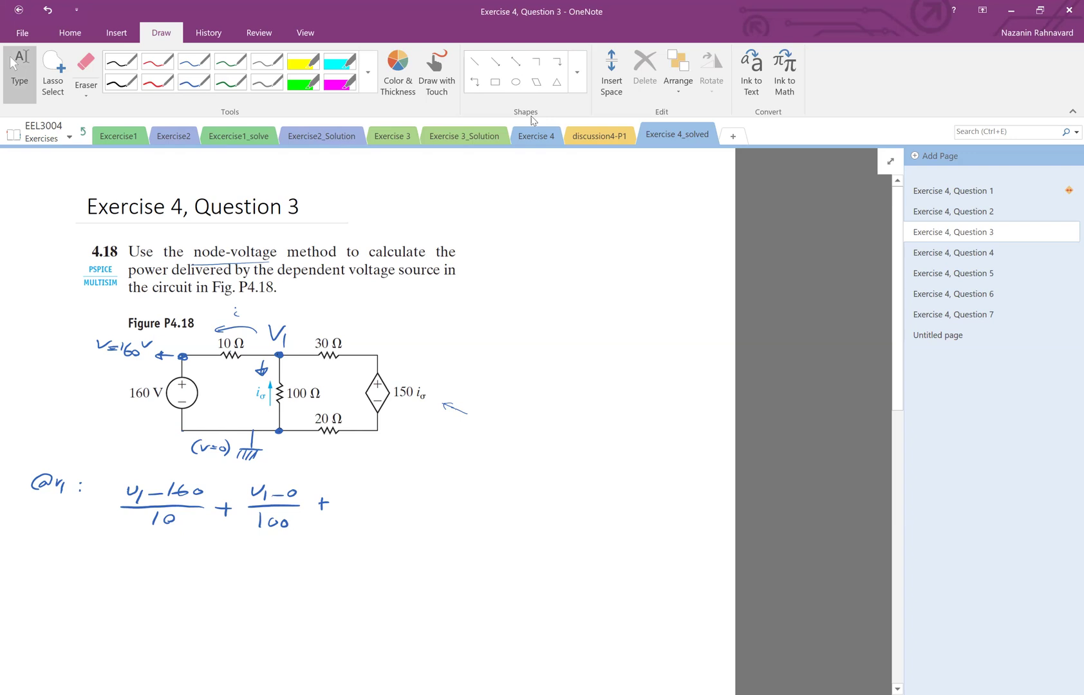
# Step: Highlight the 30 Ω/20 Ω wires yellow, add a green arrow above, and circle the 150 iσ source cyan
pyautogui.click(303, 62)
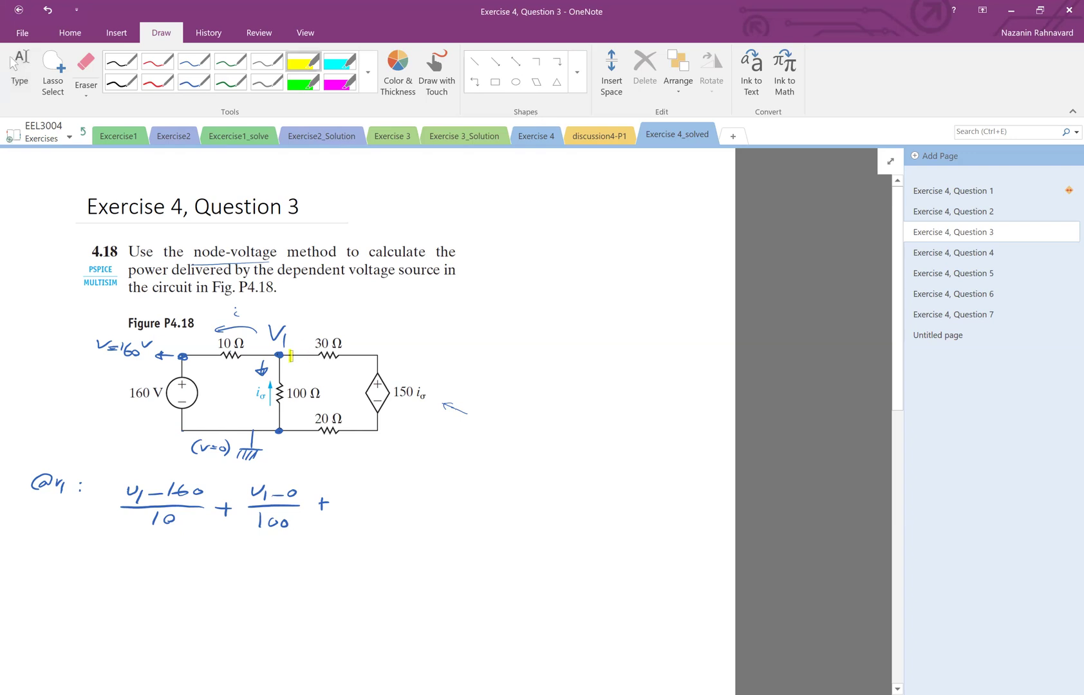
pyautogui.moveTo(291, 356)
pyautogui.mouseDown()
pyautogui.moveTo(373, 357)
pyautogui.moveTo(379, 438)
pyautogui.mouseUp()
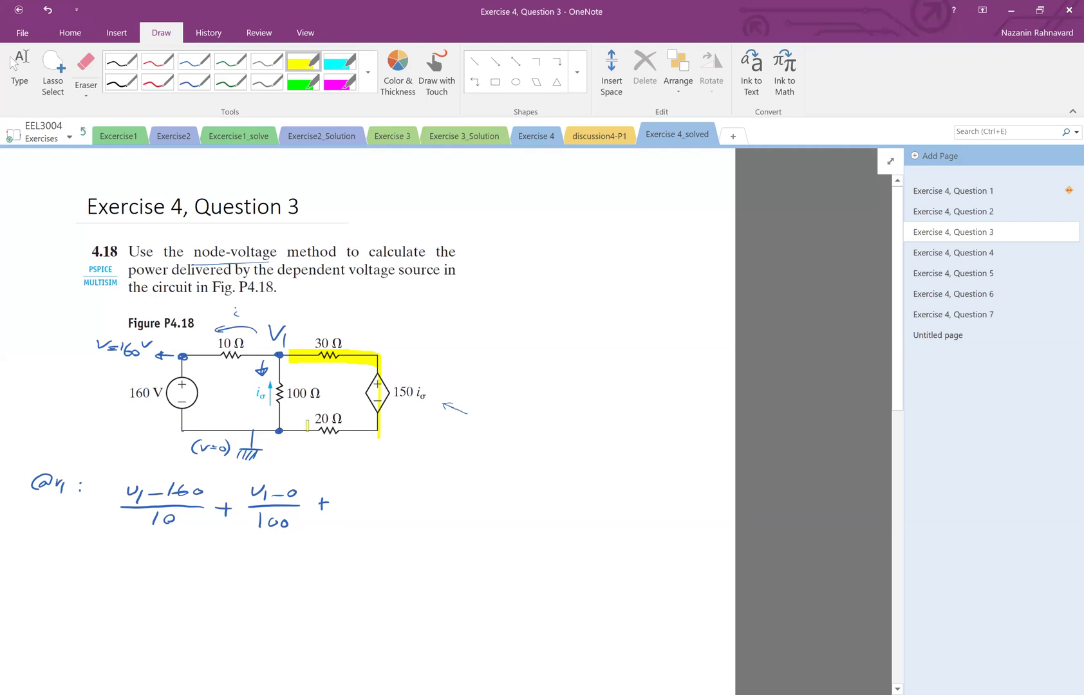
pyautogui.moveTo(308, 425); pyautogui.dragTo(288, 425)
pyautogui.click(230, 82)
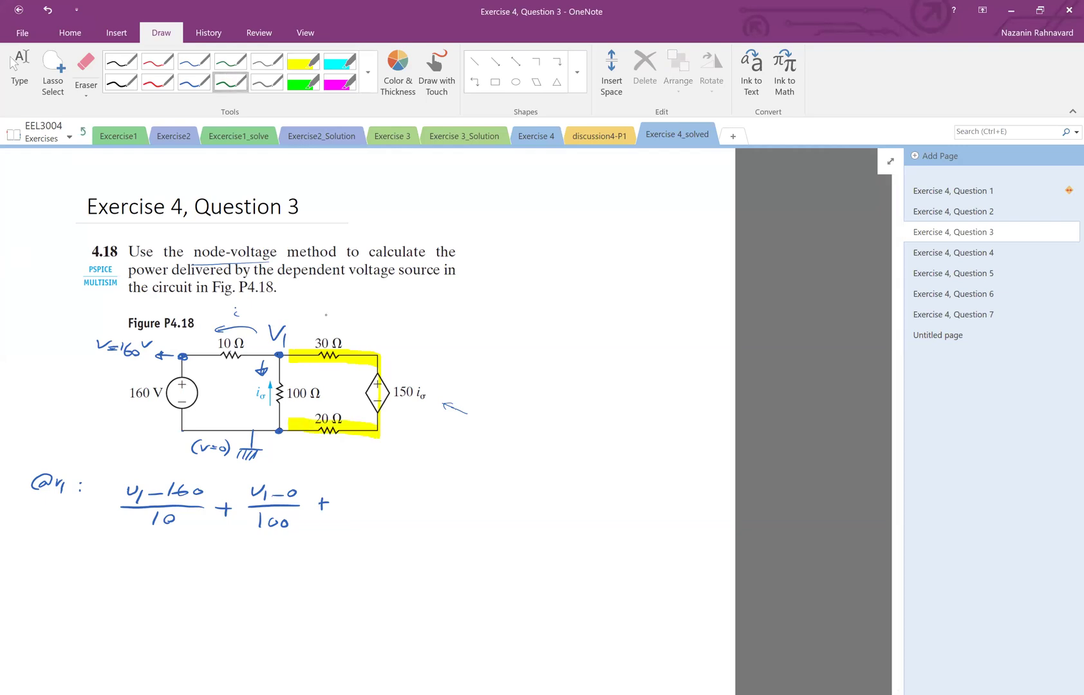
pyautogui.moveTo(303, 326)
pyautogui.mouseDown()
pyautogui.moveTo(366, 326)
pyautogui.moveTo(331, 293)
pyautogui.moveTo(329, 314)
pyautogui.mouseUp()
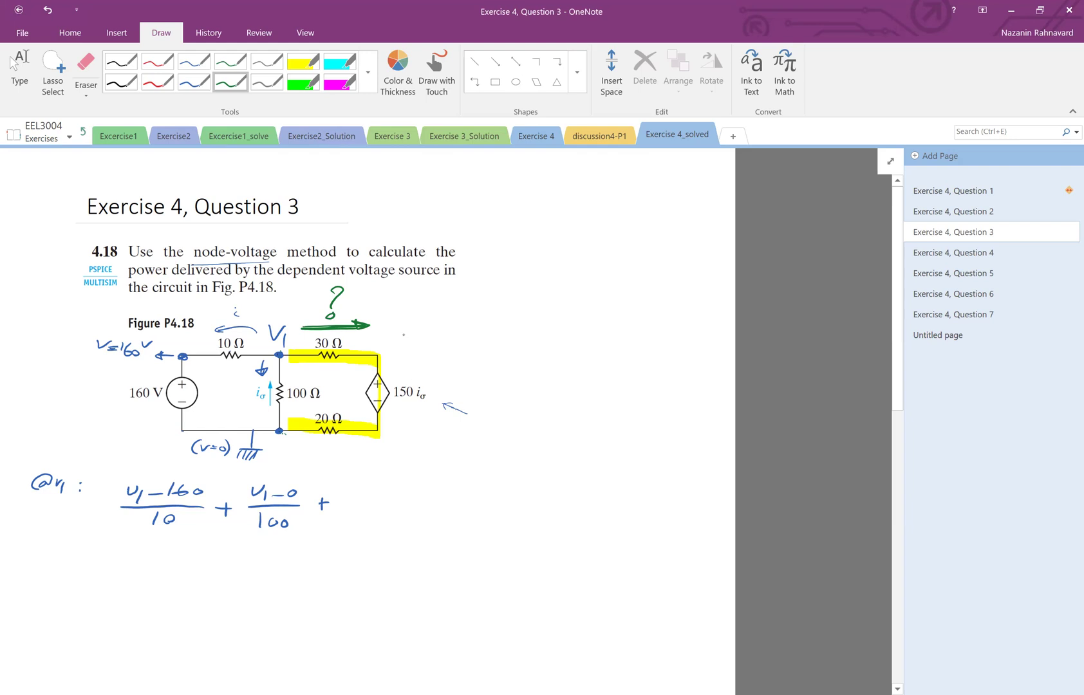
pyautogui.click(339, 61)
pyautogui.moveTo(429, 412)
pyautogui.mouseDown()
pyautogui.moveTo(429, 367)
pyautogui.moveTo(379, 415)
pyautogui.moveTo(428, 403)
pyautogui.mouseUp()
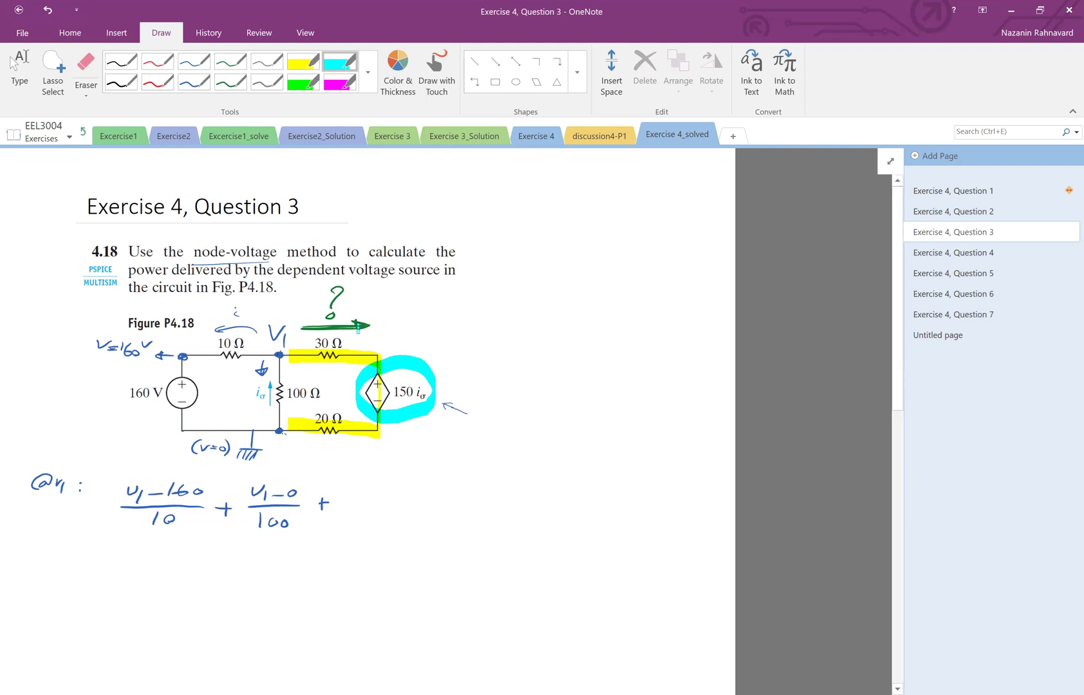
# Step: Draw ≡ and sketch V1, 30 Ω, 20 Ω, a grounded −/+ diamond source labelled 150iσ
pyautogui.click(195, 81)
pyautogui.moveTo(468, 385); pyautogui.dragTo(487, 383)
pyautogui.moveTo(468, 390)
pyautogui.mouseDown()
pyautogui.moveTo(485, 389)
pyautogui.moveTo(484, 377)
pyautogui.mouseUp()
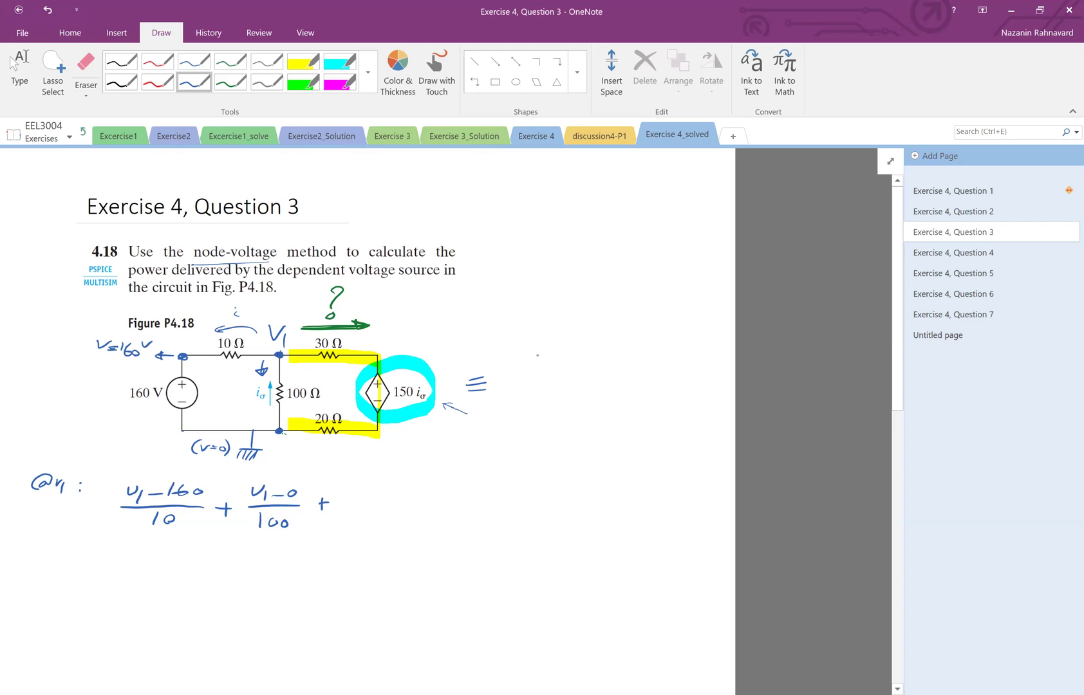
pyautogui.moveTo(526, 358)
pyautogui.mouseDown()
pyautogui.moveTo(537, 357)
pyautogui.moveTo(529, 321)
pyautogui.moveTo(571, 358)
pyautogui.moveTo(639, 356)
pyautogui.mouseUp()
pyautogui.moveTo(580, 322)
pyautogui.mouseDown()
pyautogui.moveTo(593, 328)
pyautogui.moveTo(583, 334)
pyautogui.moveTo(613, 333)
pyautogui.moveTo(639, 445)
pyautogui.mouseUp()
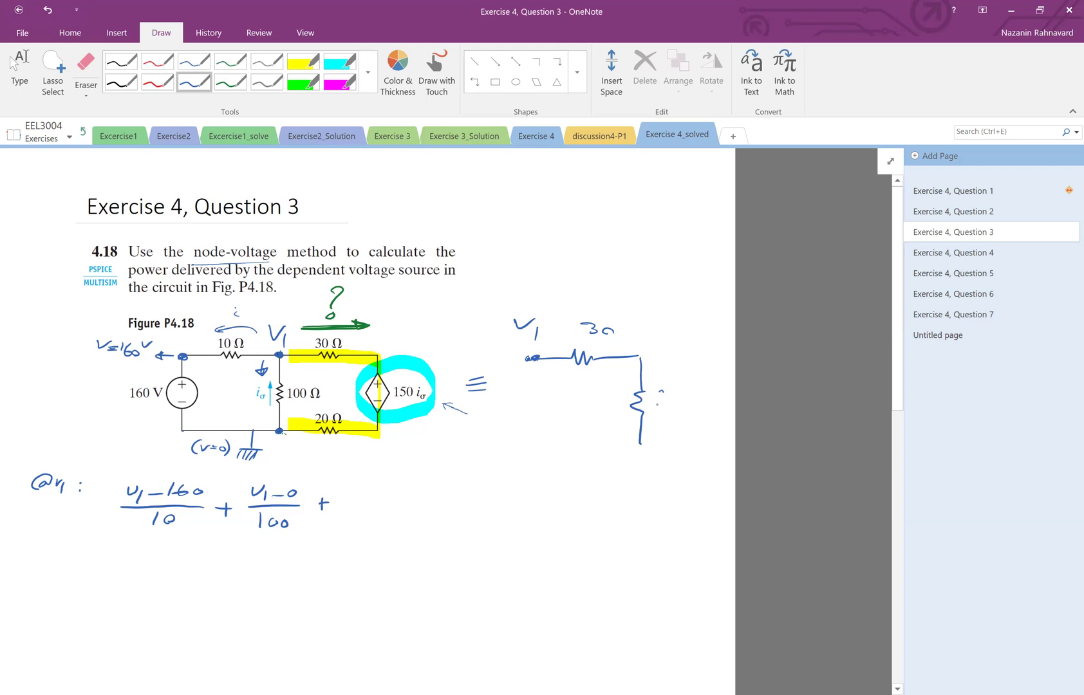
pyautogui.moveTo(659, 393)
pyautogui.mouseDown()
pyautogui.moveTo(666, 408)
pyautogui.moveTo(676, 400)
pyautogui.mouseUp()
pyautogui.moveTo(641, 446)
pyautogui.mouseDown()
pyautogui.moveTo(609, 449)
pyautogui.moveTo(591, 436)
pyautogui.moveTo(583, 471)
pyautogui.moveTo(573, 425)
pyautogui.moveTo(579, 469)
pyautogui.moveTo(522, 446)
pyautogui.moveTo(511, 482)
pyautogui.mouseUp()
pyautogui.moveTo(527, 473); pyautogui.dragTo(521, 481)
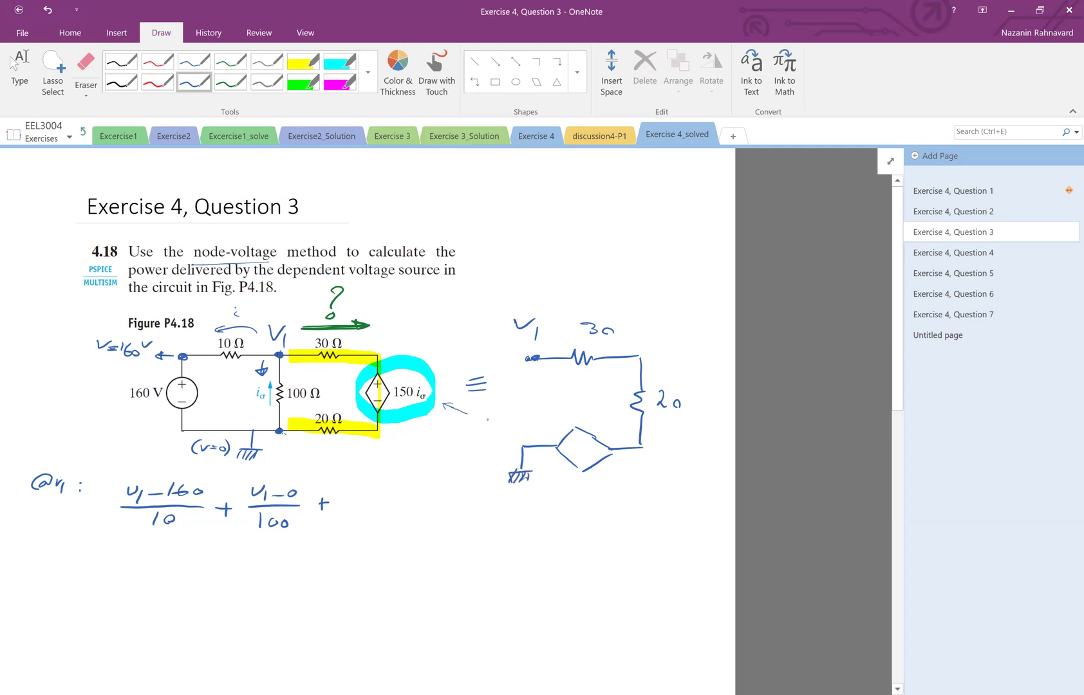
pyautogui.moveTo(566, 449); pyautogui.dragTo(592, 453)
pyautogui.moveTo(586, 449); pyautogui.dragTo(596, 449)
pyautogui.moveTo(580, 492); pyautogui.dragTo(584, 504)
pyautogui.moveTo(584, 492)
pyautogui.mouseDown()
pyautogui.moveTo(606, 504)
pyautogui.moveTo(634, 496)
pyautogui.mouseUp()
# Step: Retrace the diamond, add 150iσ and curved current arrows, dot the node, and connect the top wire
pyautogui.moveTo(359, 399)
pyautogui.mouseDown()
pyautogui.moveTo(336, 415)
pyautogui.moveTo(365, 393)
pyautogui.mouseUp()
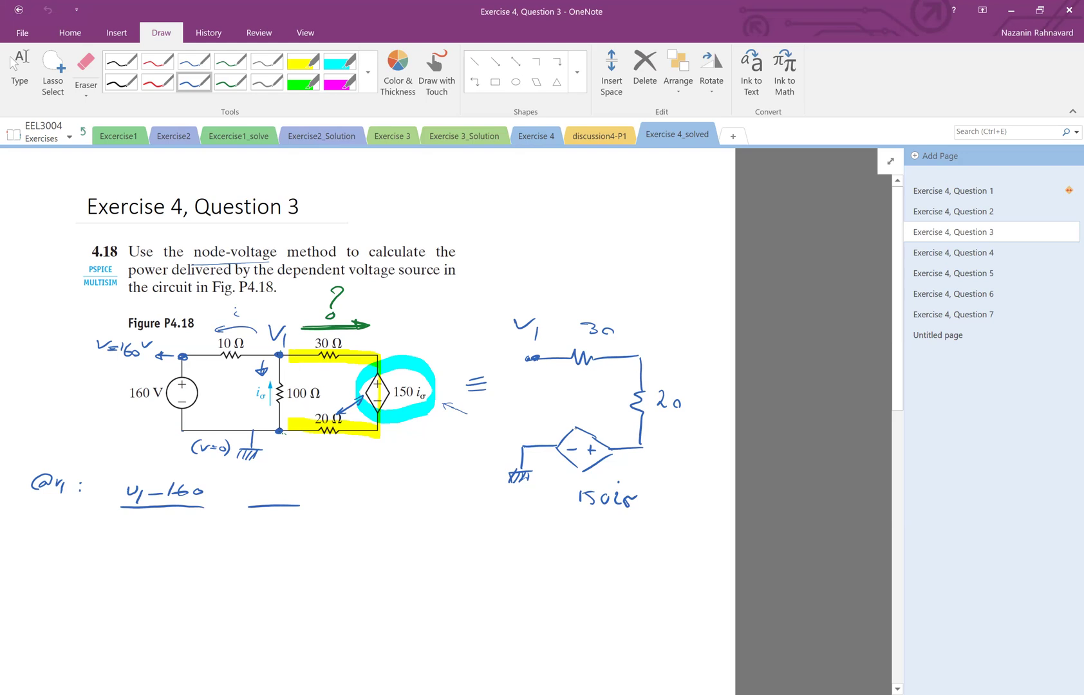
pyautogui.moveTo(595, 436); pyautogui.dragTo(616, 449)
pyautogui.moveTo(615, 450); pyautogui.dragTo(604, 461)
pyautogui.moveTo(577, 423)
pyautogui.mouseDown()
pyautogui.moveTo(498, 487)
pyautogui.moveTo(515, 489)
pyautogui.mouseUp()
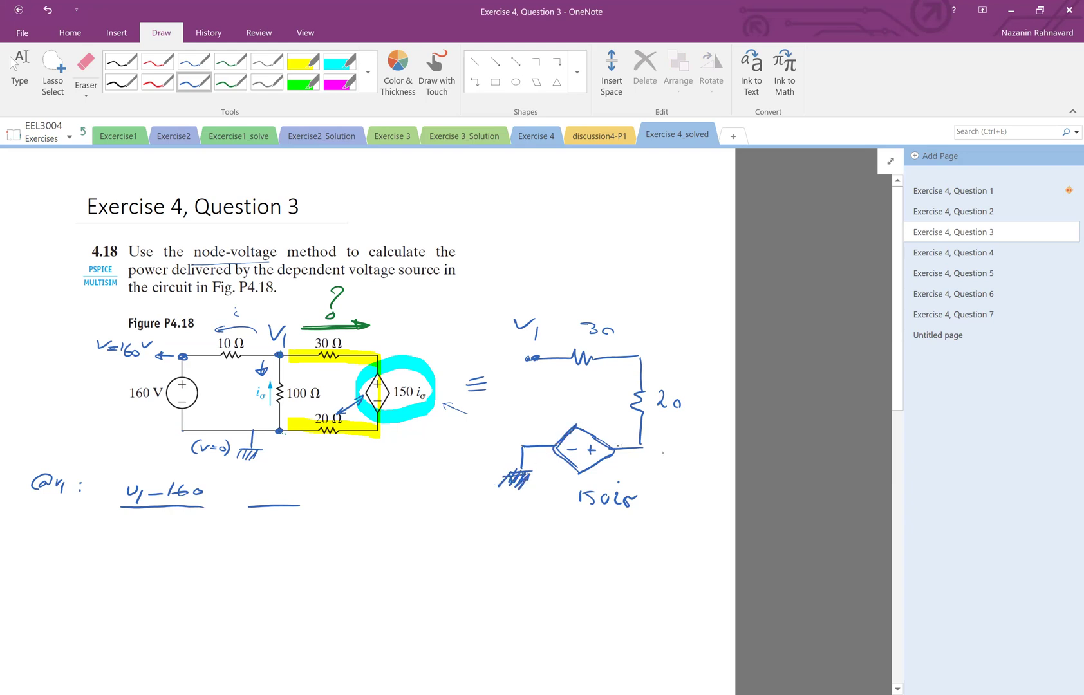
pyautogui.moveTo(686, 463); pyautogui.dragTo(651, 454)
pyautogui.moveTo(652, 455); pyautogui.dragTo(662, 461)
pyautogui.moveTo(676, 469); pyautogui.dragTo(682, 485)
pyautogui.moveTo(682, 473); pyautogui.dragTo(714, 487)
pyautogui.moveTo(633, 444); pyautogui.dragTo(637, 445)
pyautogui.moveTo(556, 313)
pyautogui.mouseDown()
pyautogui.moveTo(672, 338)
pyautogui.moveTo(652, 335)
pyautogui.mouseUp()
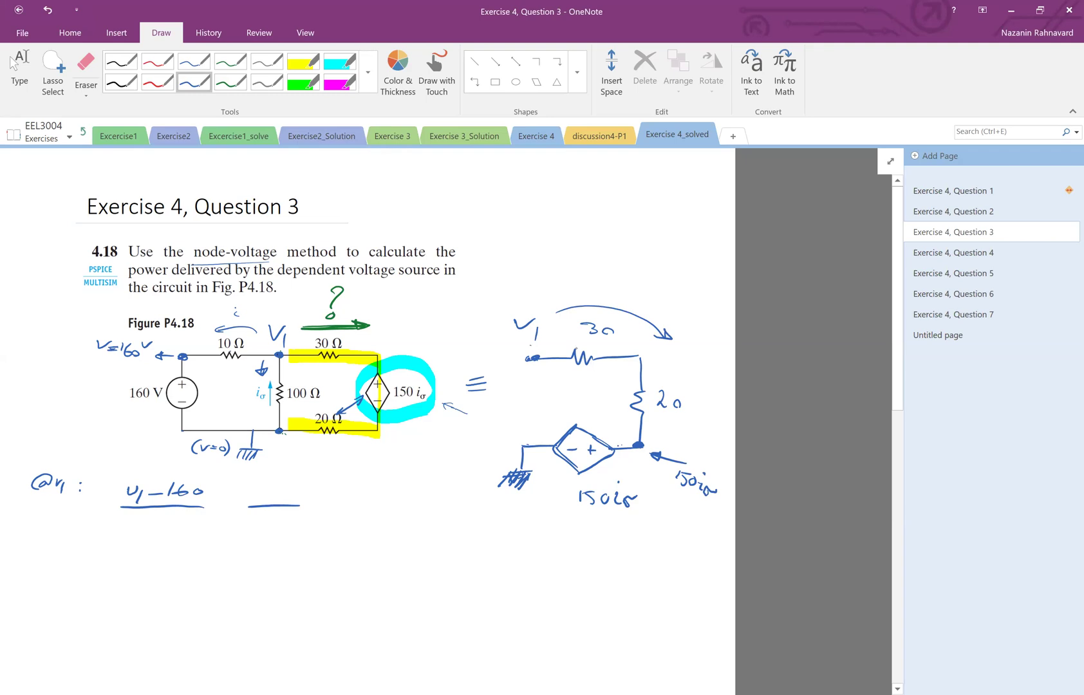
pyautogui.moveTo(631, 358); pyautogui.dragTo(644, 357)
# Step: Finish the first two fractions as (v1−160)/10 + (v1−0)/100 + in the node equation
pyautogui.moveTo(140, 521)
pyautogui.mouseDown()
pyautogui.moveTo(136, 535)
pyautogui.moveTo(153, 523)
pyautogui.mouseUp()
pyautogui.moveTo(217, 507); pyautogui.dragTo(230, 507)
pyautogui.moveTo(223, 501); pyautogui.dragTo(222, 513)
pyautogui.moveTo(261, 479)
pyautogui.mouseDown()
pyautogui.moveTo(275, 479)
pyautogui.moveTo(278, 498)
pyautogui.moveTo(308, 485)
pyautogui.mouseUp()
pyautogui.moveTo(265, 521)
pyautogui.mouseDown()
pyautogui.moveTo(264, 535)
pyautogui.moveTo(287, 528)
pyautogui.mouseUp()
pyautogui.moveTo(319, 508)
pyautogui.mouseDown()
pyautogui.moveTo(335, 508)
pyautogui.moveTo(324, 517)
pyautogui.mouseUp()
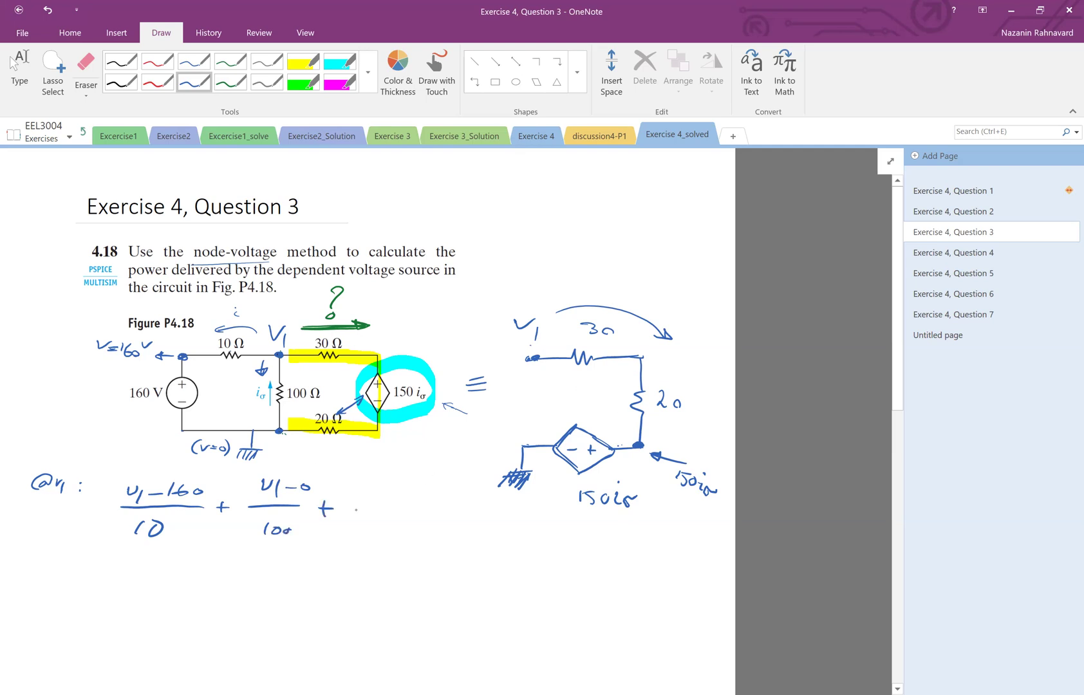
# Step: Add (v1−150iσ)/(30+20) = 0 and draw a loop around the whole equation
pyautogui.moveTo(417, 506); pyautogui.dragTo(438, 508)
pyautogui.moveTo(345, 482)
pyautogui.mouseDown()
pyautogui.moveTo(364, 481)
pyautogui.moveTo(366, 499)
pyautogui.moveTo(401, 496)
pyautogui.mouseUp()
pyautogui.moveTo(417, 482)
pyautogui.mouseDown()
pyautogui.moveTo(405, 493)
pyautogui.moveTo(457, 490)
pyautogui.mouseUp()
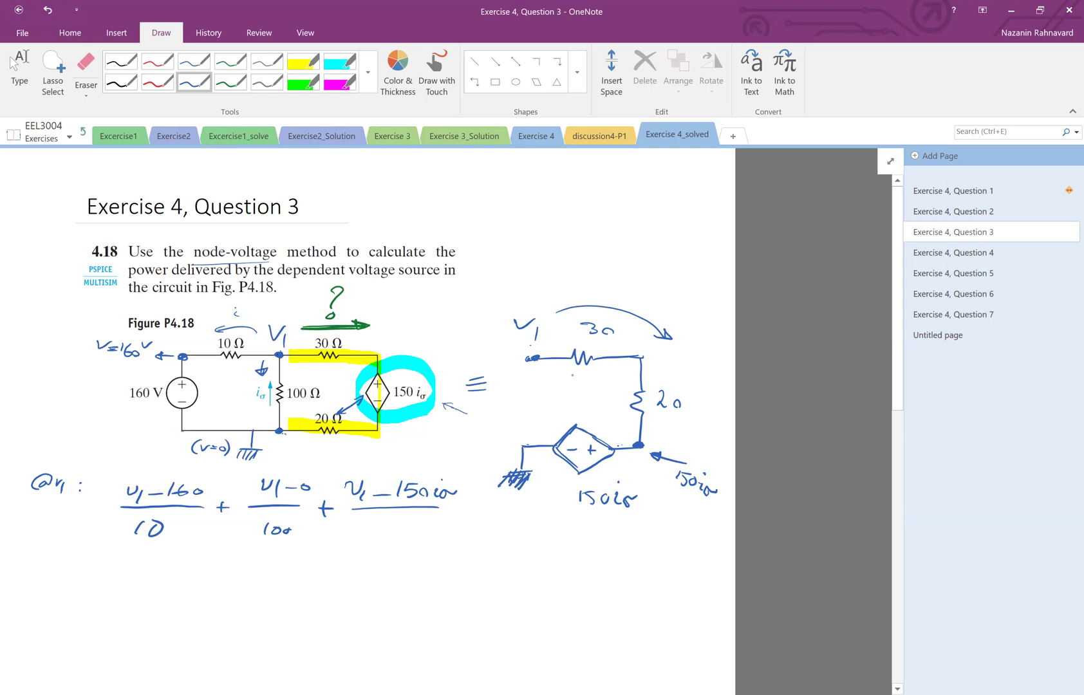
pyautogui.moveTo(572, 374); pyautogui.dragTo(565, 372)
pyautogui.moveTo(364, 520)
pyautogui.mouseDown()
pyautogui.moveTo(366, 533)
pyautogui.moveTo(405, 531)
pyautogui.mouseUp()
pyautogui.moveTo(397, 527)
pyautogui.mouseDown()
pyautogui.moveTo(399, 538)
pyautogui.moveTo(420, 539)
pyautogui.moveTo(477, 508)
pyautogui.mouseUp()
pyautogui.moveTo(466, 515)
pyautogui.mouseDown()
pyautogui.moveTo(488, 513)
pyautogui.moveTo(456, 507)
pyautogui.mouseUp()
pyautogui.moveTo(35, 449)
pyautogui.mouseDown()
pyautogui.moveTo(220, 466)
pyautogui.moveTo(366, 461)
pyautogui.moveTo(488, 493)
pyautogui.mouseUp()
pyautogui.moveTo(506, 548)
pyautogui.mouseDown()
pyautogui.moveTo(61, 564)
pyautogui.moveTo(16, 500)
pyautogui.moveTo(37, 449)
pyautogui.mouseUp()
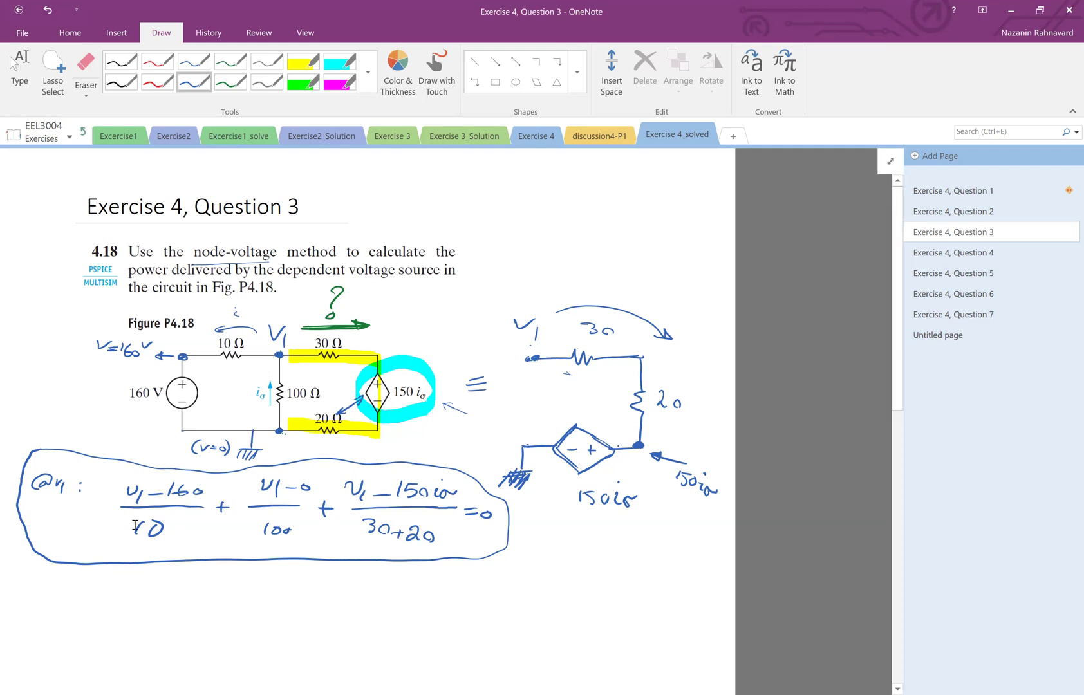
# Step: Scroll down and begin writing iσ = below the boxed equation in blue ink
pyautogui.hotkey('alt', 'd')
pyautogui.press('t')
pyautogui.scroll(-2, 118, 503)
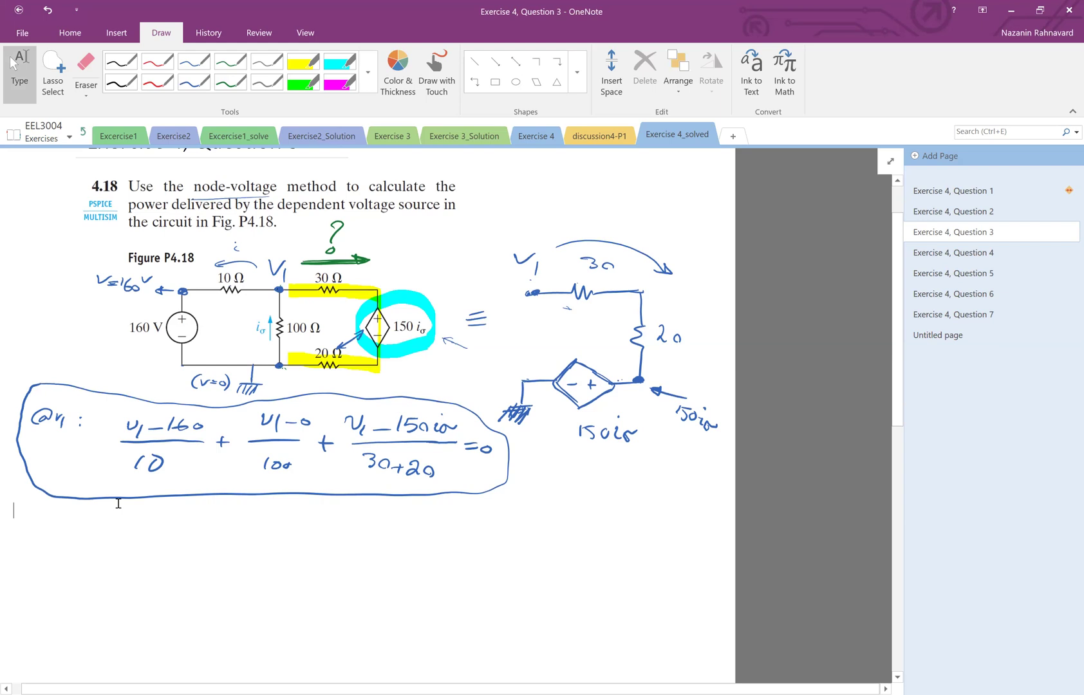
pyautogui.hotkey('alt', 'd')
pyautogui.press('p')
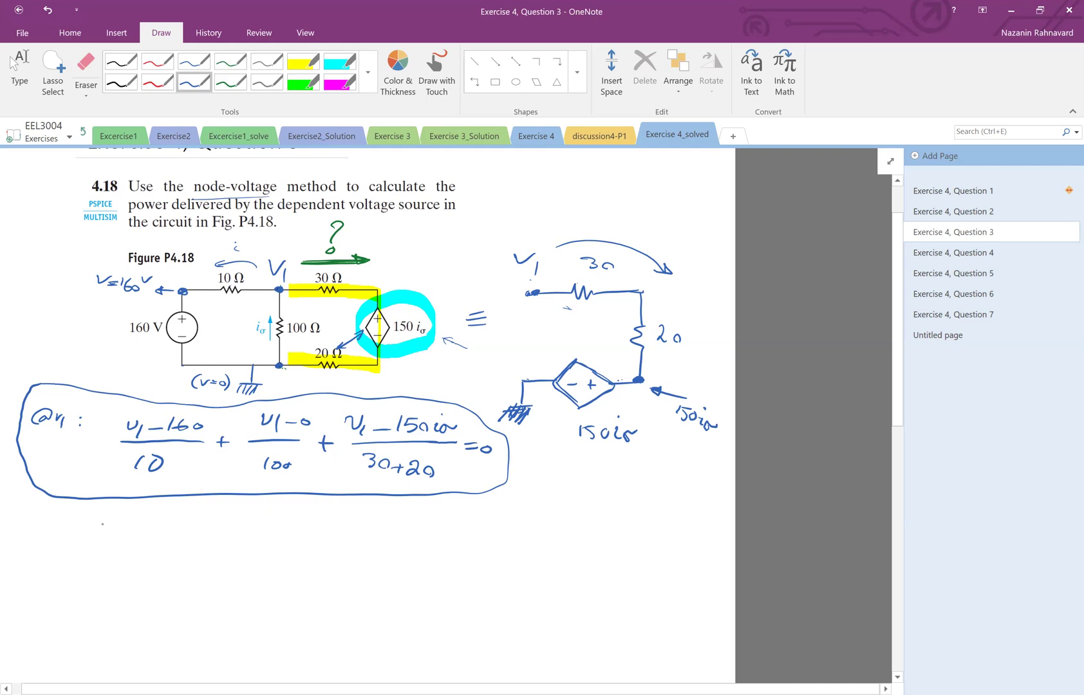
pyautogui.moveTo(99, 538)
pyautogui.mouseDown()
pyautogui.moveTo(120, 556)
pyautogui.moveTo(161, 541)
pyautogui.mouseUp()
pyautogui.moveTo(147, 549); pyautogui.dragTo(162, 548)
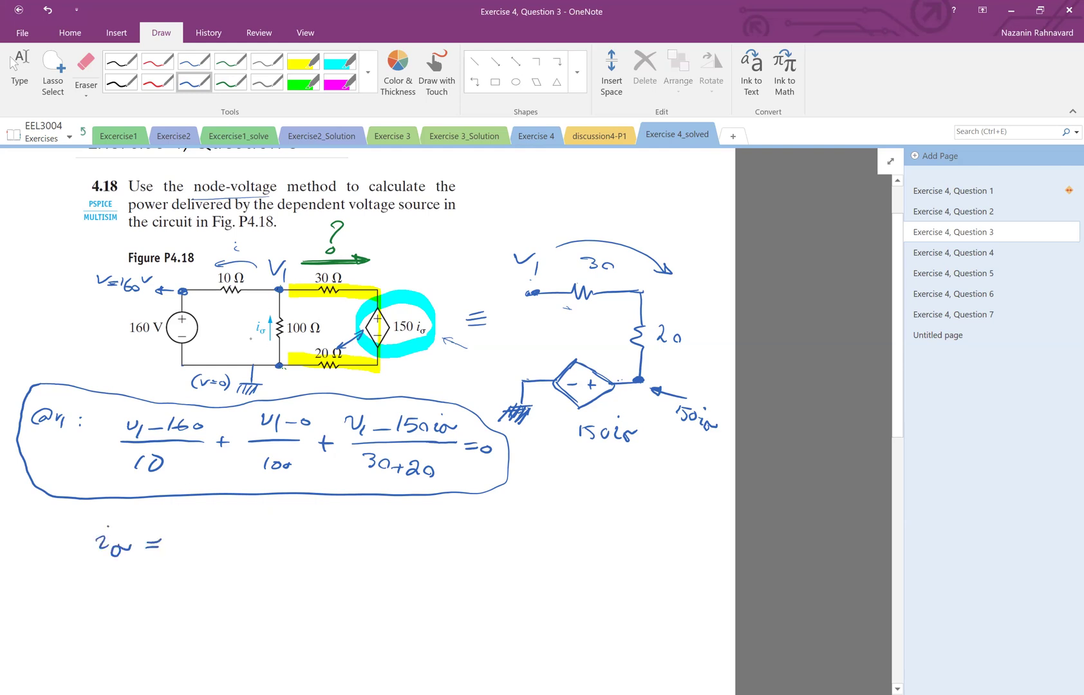
# Step: Highlight the 100 Ω branch in green
pyautogui.click(304, 81)
pyautogui.moveTo(271, 338); pyautogui.dragTo(271, 352)
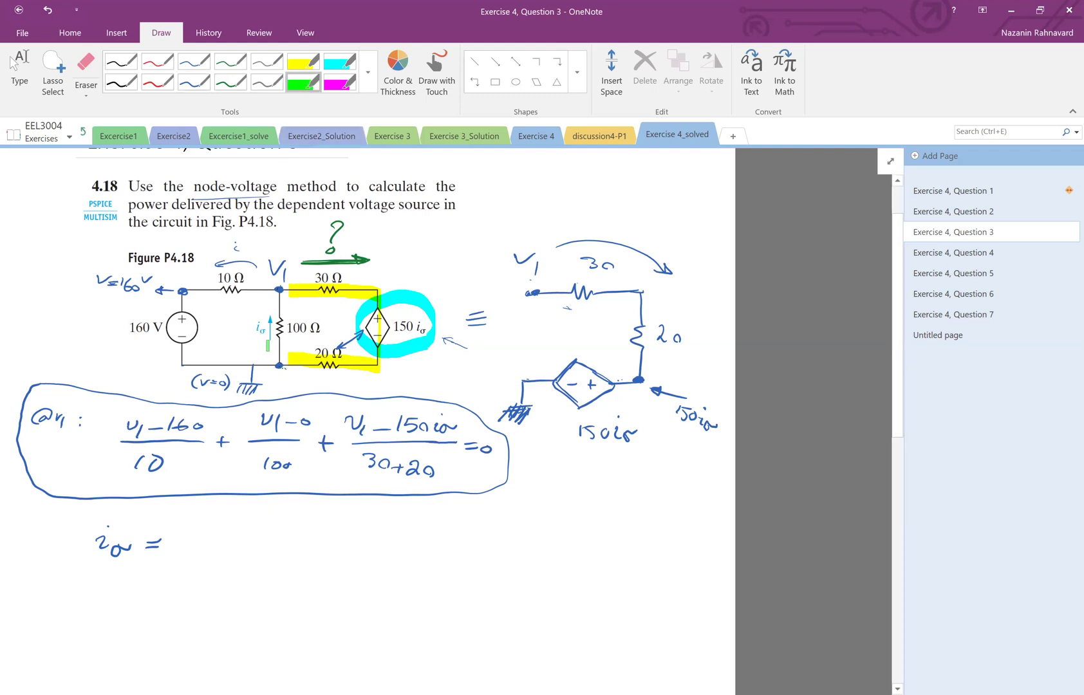
pyautogui.moveTo(275, 305)
pyautogui.mouseDown()
pyautogui.moveTo(274, 368)
pyautogui.moveTo(279, 275)
pyautogui.mouseUp()
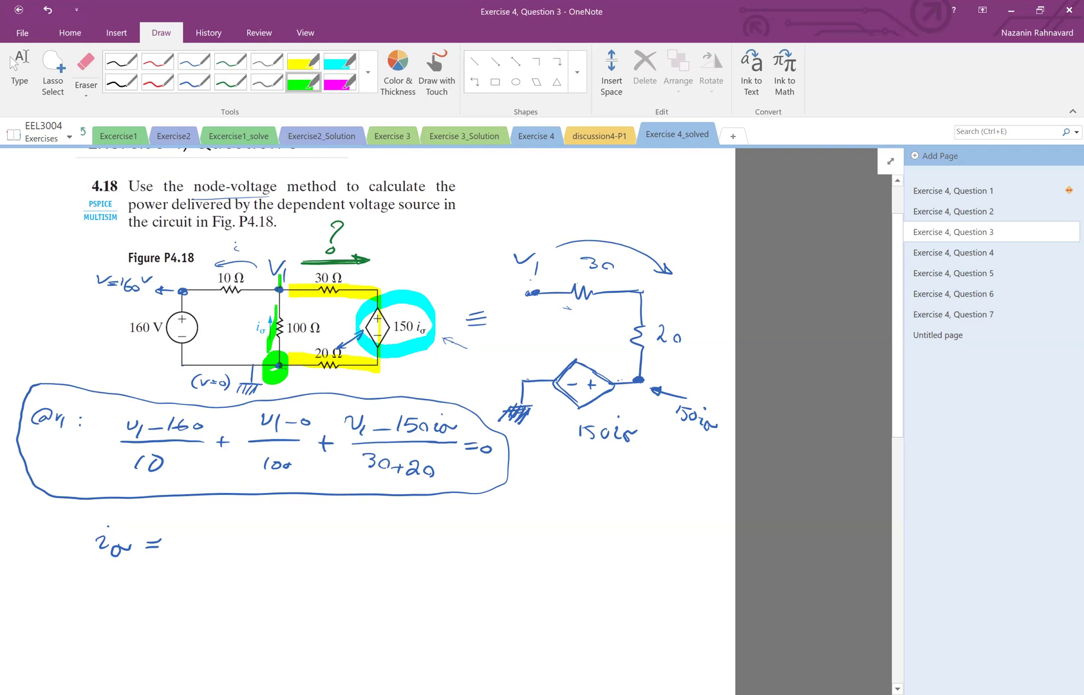
# Step: Write iσ = (0 − v1)/100 = −v1/100 in blue ink
pyautogui.click(193, 82)
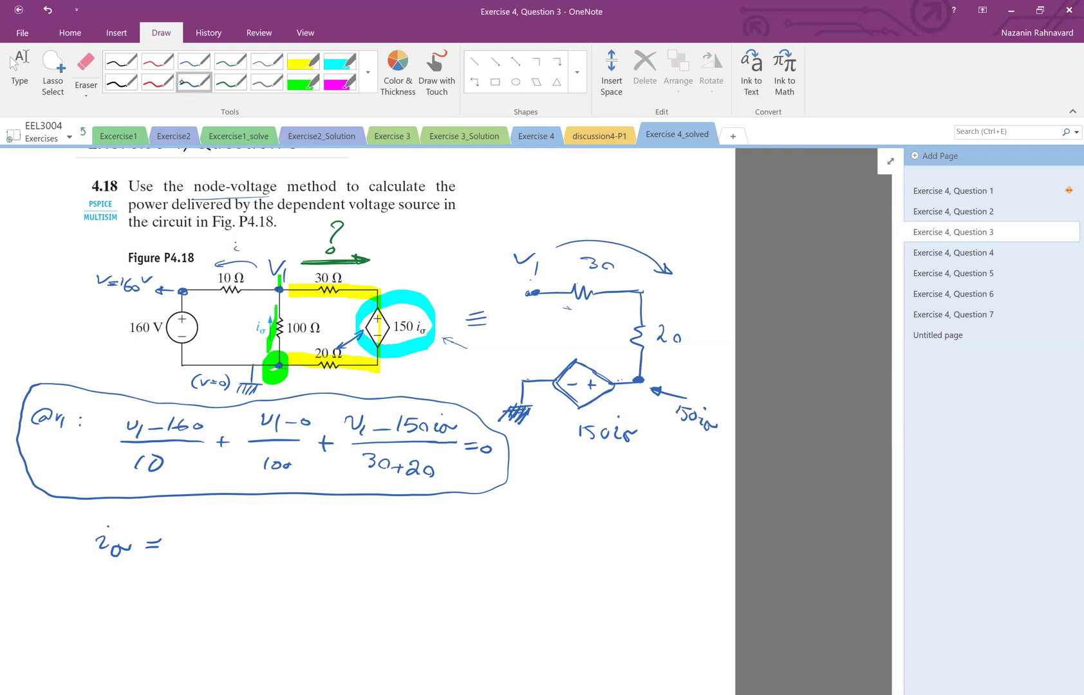
pyautogui.moveTo(201, 528)
pyautogui.mouseDown()
pyautogui.moveTo(195, 536)
pyautogui.moveTo(255, 523)
pyautogui.mouseUp()
pyautogui.moveTo(260, 524)
pyautogui.mouseDown()
pyautogui.moveTo(261, 535)
pyautogui.moveTo(183, 549)
pyautogui.mouseUp()
pyautogui.moveTo(208, 555); pyautogui.dragTo(201, 571)
pyautogui.moveTo(223, 563)
pyautogui.mouseDown()
pyautogui.moveTo(214, 568)
pyautogui.moveTo(223, 562)
pyautogui.mouseUp()
pyautogui.moveTo(238, 563); pyautogui.dragTo(237, 570)
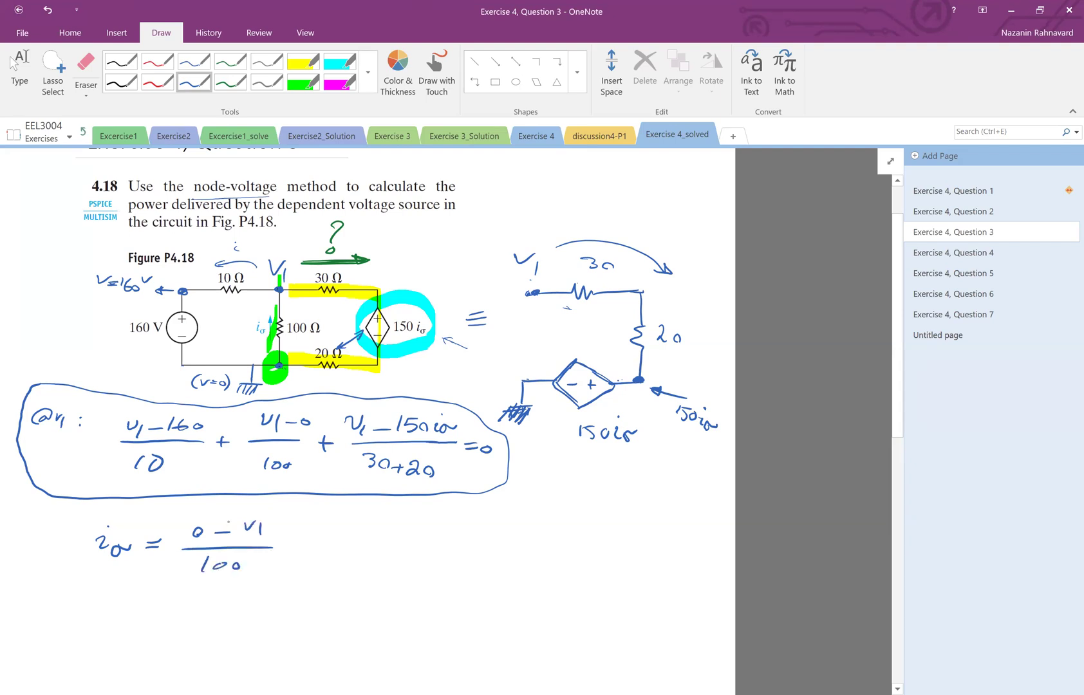
pyautogui.moveTo(289, 545); pyautogui.dragTo(300, 542)
pyautogui.moveTo(291, 551); pyautogui.dragTo(326, 541)
pyautogui.moveTo(335, 532); pyautogui.dragTo(346, 533)
pyautogui.moveTo(355, 529); pyautogui.dragTo(340, 559)
pyautogui.moveTo(349, 557)
pyautogui.mouseDown()
pyautogui.moveTo(348, 568)
pyautogui.moveTo(372, 563)
pyautogui.mouseUp()
# Step: Draw a green arrow linking iσ to the 150iσ term
pyautogui.click(230, 82)
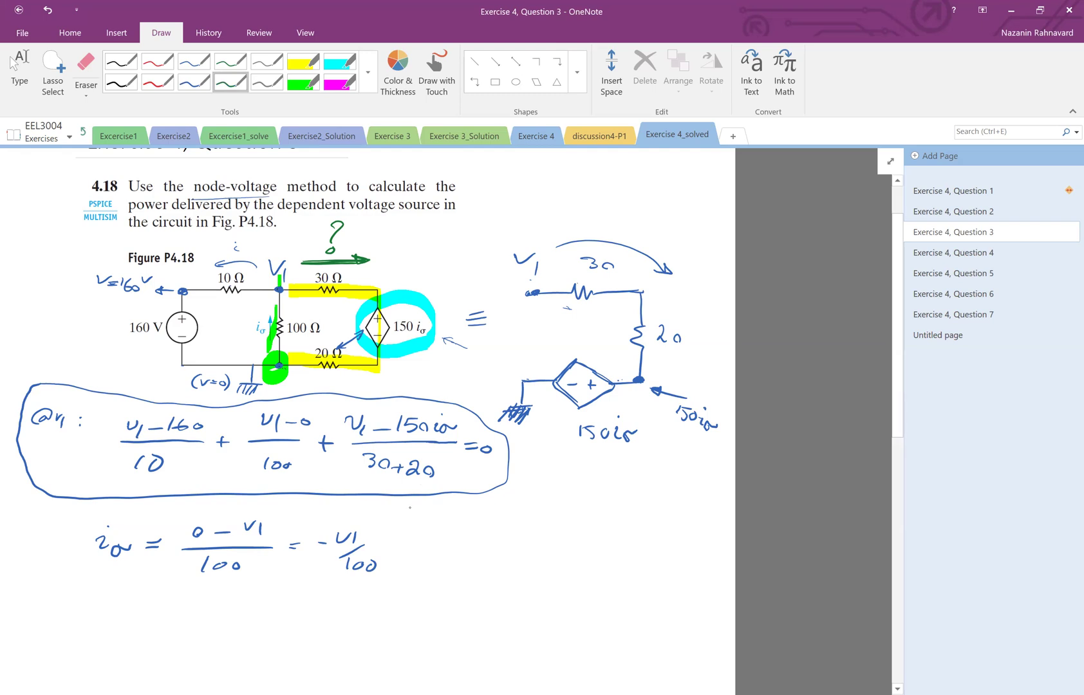
pyautogui.moveTo(449, 432)
pyautogui.mouseDown()
pyautogui.moveTo(448, 497)
pyautogui.moveTo(418, 557)
pyautogui.moveTo(452, 437)
pyautogui.mouseUp()
pyautogui.press('Escape')
pyautogui.scroll(-2, 483, 352)
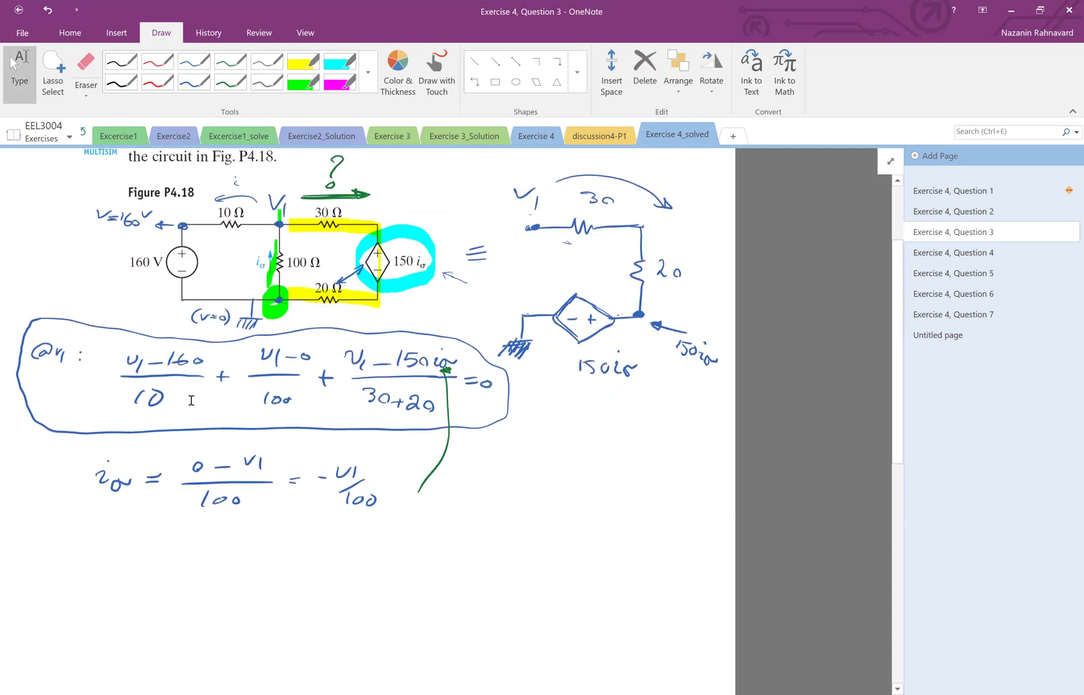
# Step: Bracket the iσ result and write v1/10 − 16 + v1/100 beneath it
pyautogui.scroll(-2, 192, 400)
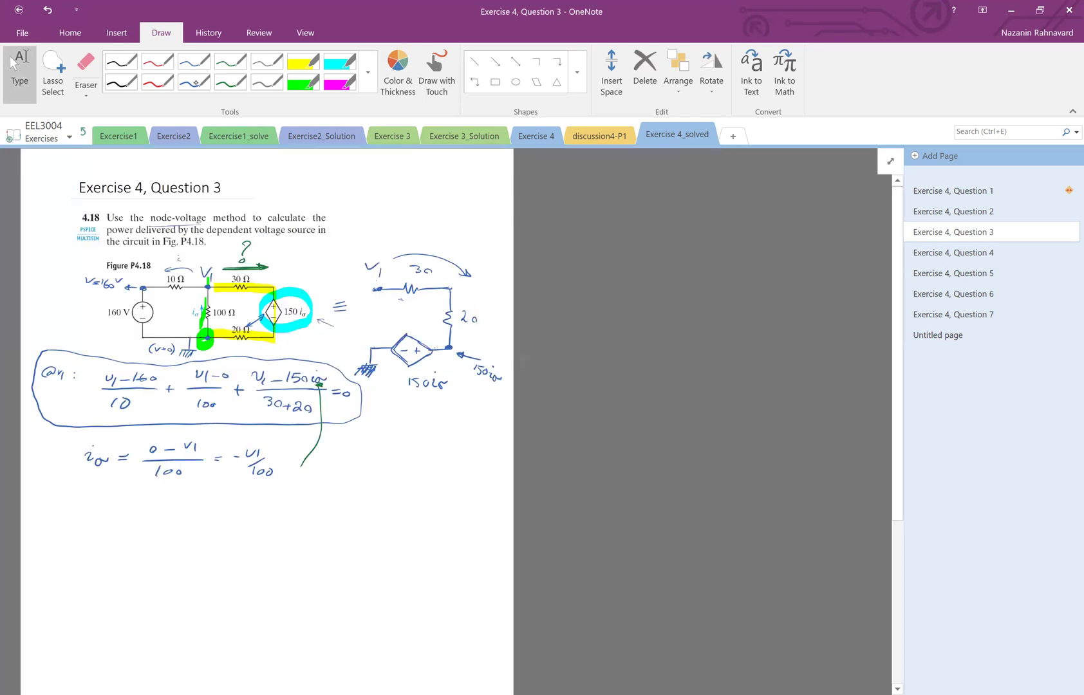
pyautogui.click(194, 82)
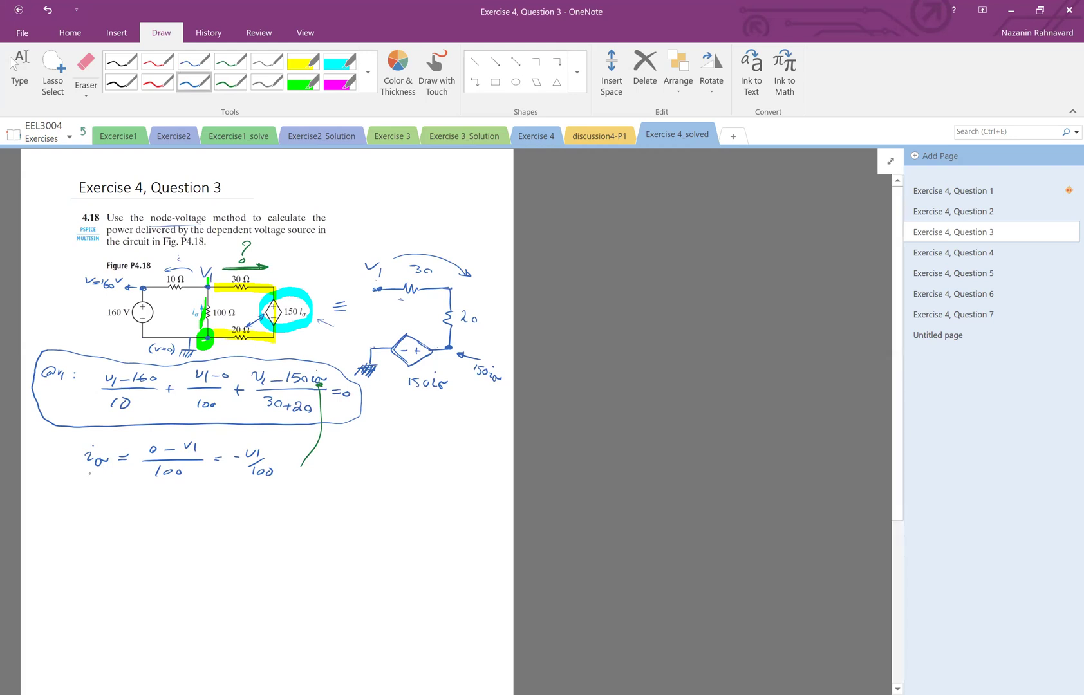
pyautogui.moveTo(85, 495)
pyautogui.mouseDown()
pyautogui.moveTo(261, 496)
pyautogui.moveTo(283, 458)
pyautogui.mouseUp()
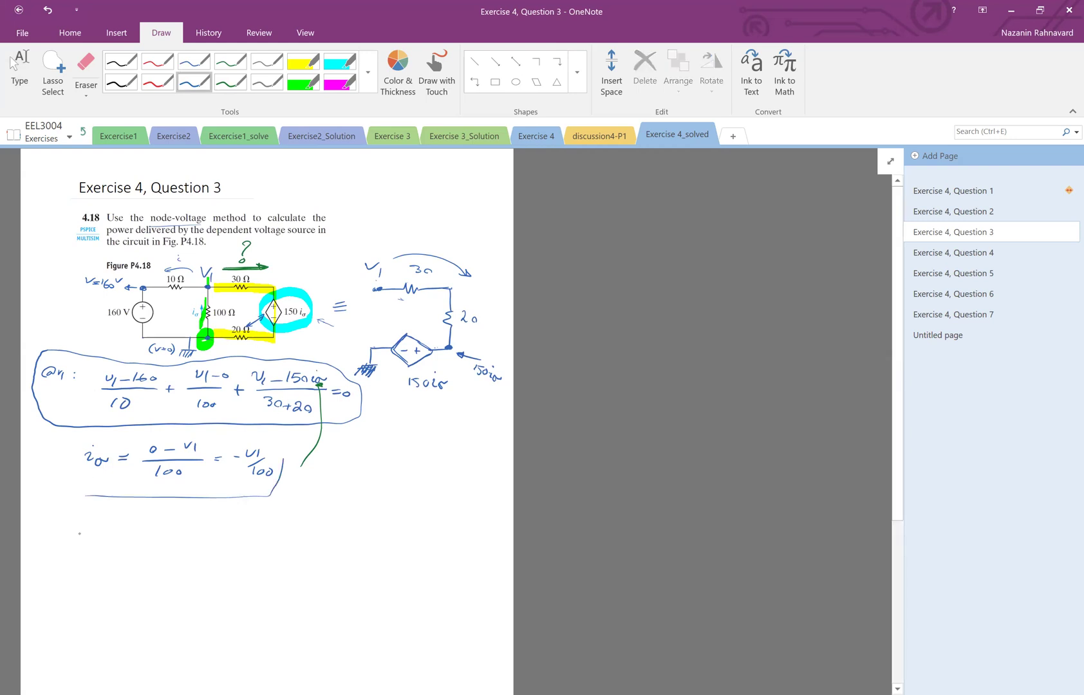
pyautogui.moveTo(76, 531); pyautogui.dragTo(90, 529)
pyautogui.moveTo(94, 528)
pyautogui.mouseDown()
pyautogui.moveTo(100, 544)
pyautogui.moveTo(81, 560)
pyautogui.mouseUp()
pyautogui.moveTo(91, 553); pyautogui.dragTo(124, 545)
pyautogui.moveTo(138, 527); pyautogui.dragTo(135, 540)
pyautogui.moveTo(153, 529)
pyautogui.mouseDown()
pyautogui.moveTo(148, 537)
pyautogui.moveTo(175, 540)
pyautogui.mouseUp()
pyautogui.moveTo(170, 537); pyautogui.dragTo(170, 546)
pyautogui.moveTo(182, 533); pyautogui.dragTo(193, 532)
pyautogui.moveTo(200, 532); pyautogui.dragTo(208, 548)
pyautogui.moveTo(188, 555); pyautogui.dragTo(233, 548)
# Step: Continue the equation with + v1/50 − 150/50(−v1/100) = 0
pyautogui.moveTo(227, 544)
pyautogui.mouseDown()
pyautogui.moveTo(259, 537)
pyautogui.moveTo(277, 552)
pyautogui.moveTo(254, 570)
pyautogui.mouseUp()
pyautogui.moveTo(256, 559); pyautogui.dragTo(263, 559)
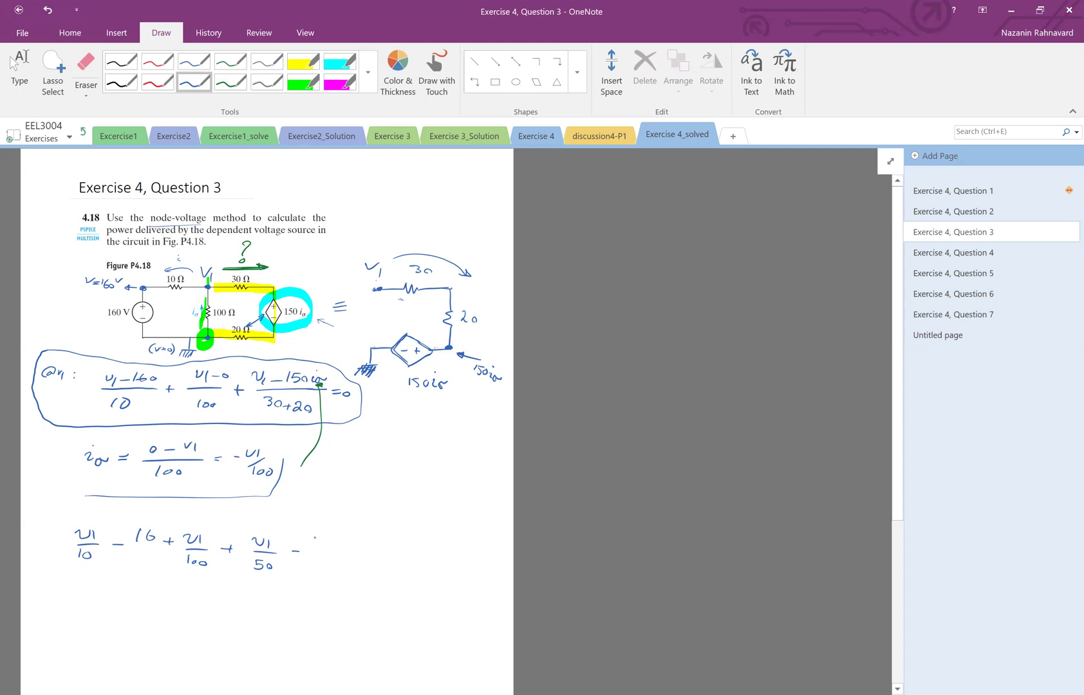
pyautogui.moveTo(315, 538); pyautogui.dragTo(316, 549)
pyautogui.moveTo(321, 541)
pyautogui.mouseDown()
pyautogui.moveTo(320, 551)
pyautogui.moveTo(336, 540)
pyautogui.moveTo(342, 557)
pyautogui.moveTo(319, 574)
pyautogui.moveTo(327, 563)
pyautogui.mouseUp()
pyautogui.moveTo(332, 568); pyautogui.dragTo(332, 568)
pyautogui.moveTo(370, 532)
pyautogui.mouseDown()
pyautogui.moveTo(370, 572)
pyautogui.moveTo(394, 540)
pyautogui.moveTo(400, 548)
pyautogui.mouseUp()
pyautogui.moveTo(389, 556)
pyautogui.mouseDown()
pyautogui.moveTo(406, 555)
pyautogui.moveTo(388, 569)
pyautogui.mouseUp()
pyautogui.moveTo(391, 566); pyautogui.dragTo(397, 567)
pyautogui.moveTo(402, 568); pyautogui.dragTo(439, 554)
pyautogui.moveTo(431, 560); pyautogui.dragTo(448, 557)
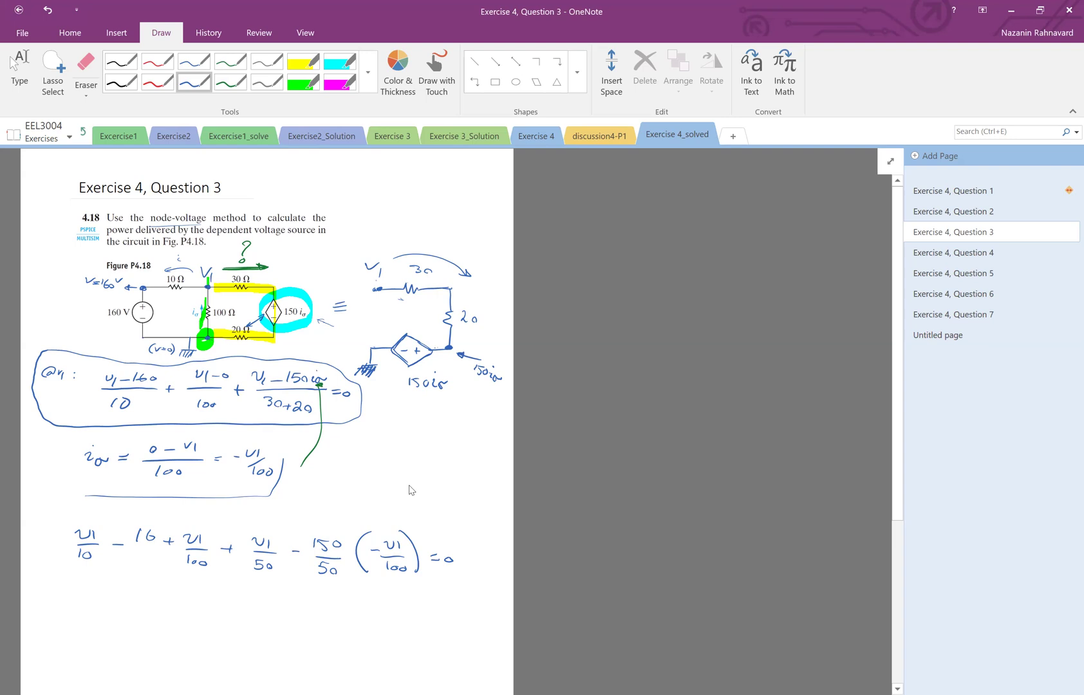
# Step: Cancel the 150/50 fraction down to 3
pyautogui.click(19, 70)
pyautogui.scroll(-2, 305, 542)
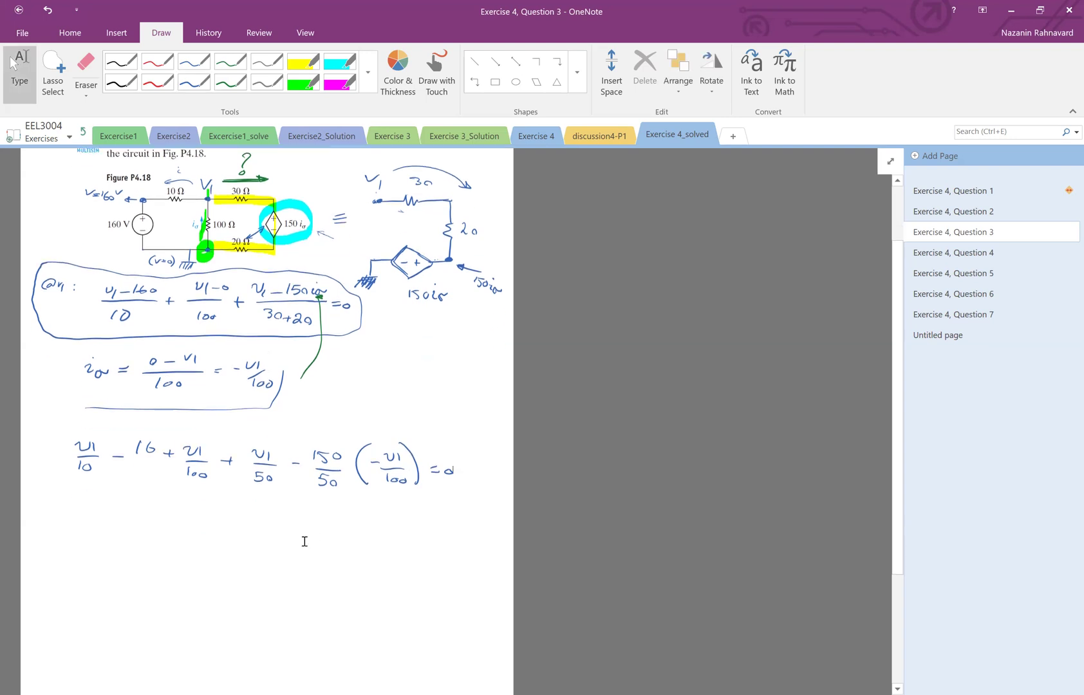
pyautogui.click(194, 82)
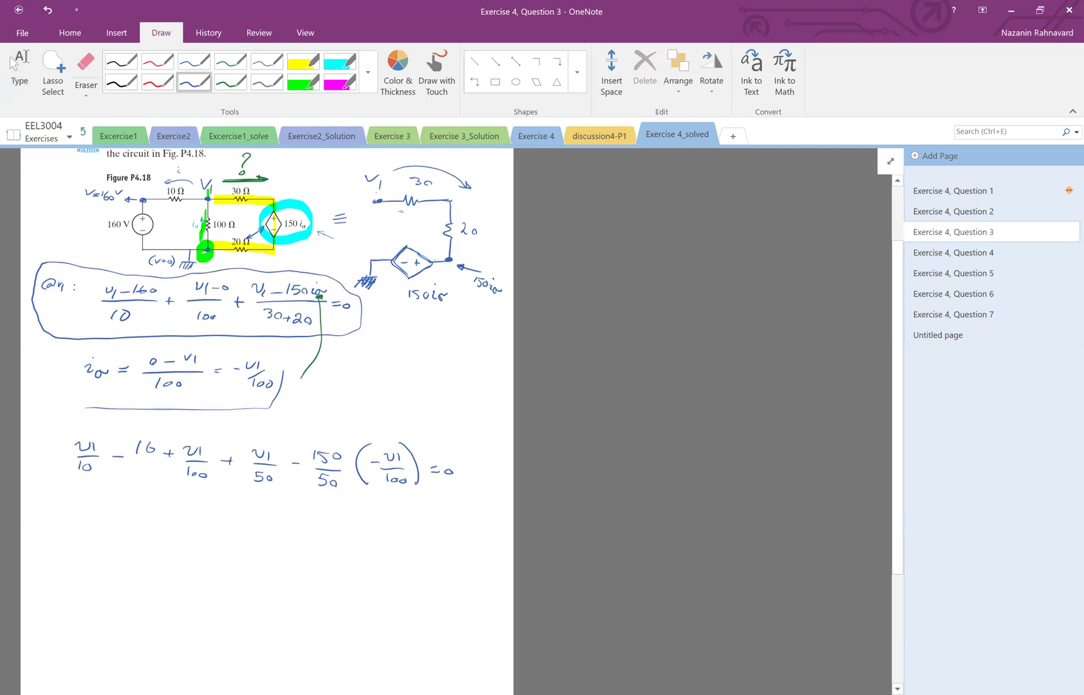
pyautogui.moveTo(317, 479)
pyautogui.mouseDown()
pyautogui.moveTo(342, 494)
pyautogui.moveTo(322, 441)
pyautogui.mouseUp()
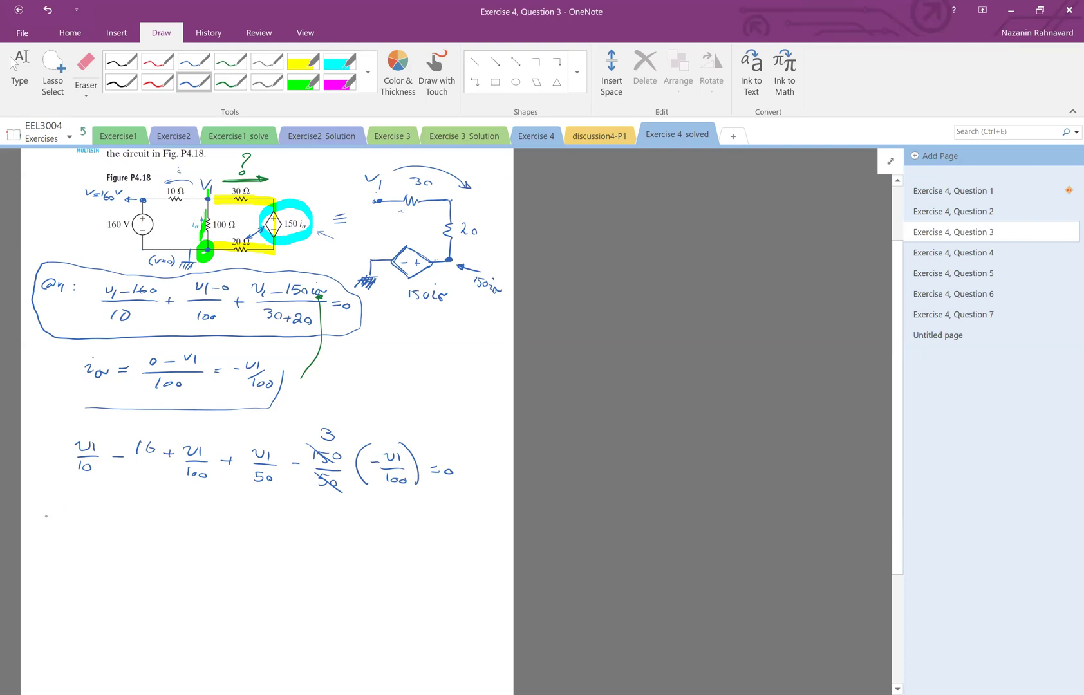
# Step: Begin factoring out v1 as v1(1/10 + 1/100 on a new line
pyautogui.moveTo(45, 516)
pyautogui.mouseDown()
pyautogui.moveTo(74, 535)
pyautogui.moveTo(96, 513)
pyautogui.mouseUp()
pyautogui.moveTo(110, 513); pyautogui.dragTo(110, 522)
pyautogui.moveTo(105, 517); pyautogui.dragTo(128, 521)
pyautogui.moveTo(133, 517); pyautogui.dragTo(125, 538)
pyautogui.moveTo(132, 531); pyautogui.dragTo(143, 535)
# Step: Extend the factored sum with + 1/50 + 3/100) and set it equal to 16
pyautogui.moveTo(166, 523); pyautogui.dragTo(166, 534)
pyautogui.moveTo(161, 529); pyautogui.dragTo(187, 542)
pyautogui.moveTo(186, 531); pyautogui.dragTo(202, 535)
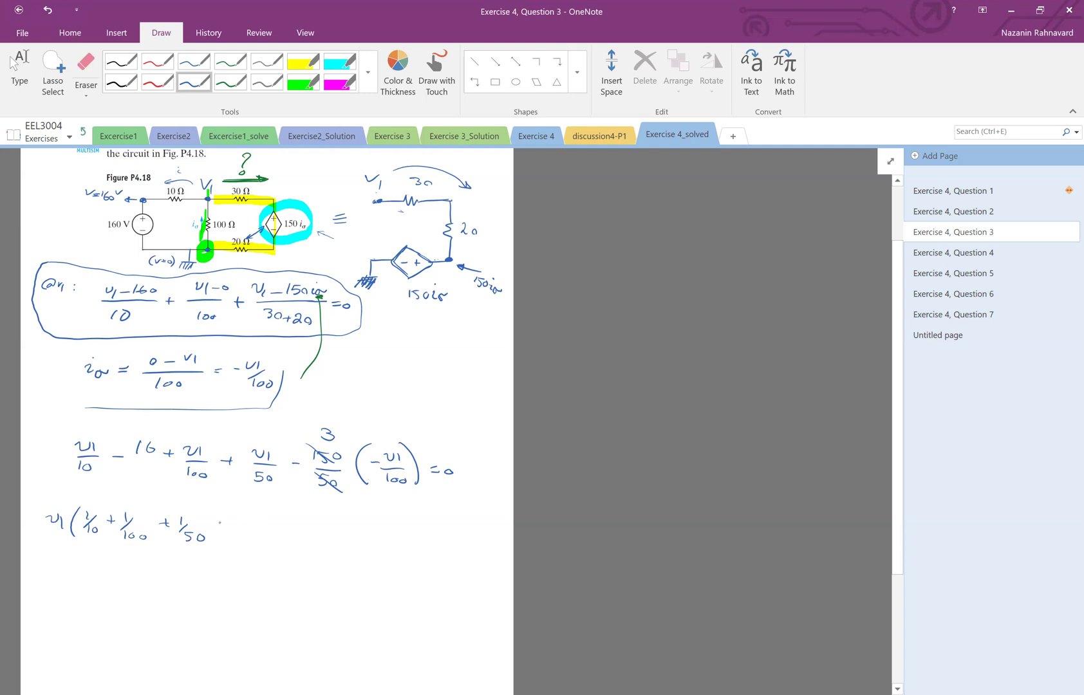
pyautogui.moveTo(221, 524); pyautogui.dragTo(221, 536)
pyautogui.moveTo(235, 520)
pyautogui.mouseDown()
pyautogui.moveTo(245, 523)
pyautogui.moveTo(239, 535)
pyautogui.mouseUp()
pyautogui.moveTo(256, 526)
pyautogui.mouseDown()
pyautogui.moveTo(244, 539)
pyautogui.moveTo(251, 548)
pyautogui.mouseUp()
pyautogui.moveTo(258, 541); pyautogui.dragTo(260, 541)
pyautogui.moveTo(269, 542); pyautogui.dragTo(285, 557)
pyautogui.moveTo(331, 522); pyautogui.dragTo(333, 533)
# Step: Draw an arrow to v1 = 100V, box the result, and underline the factored expression
pyautogui.moveTo(368, 541)
pyautogui.mouseDown()
pyautogui.moveTo(409, 531)
pyautogui.moveTo(414, 543)
pyautogui.mouseUp()
pyautogui.moveTo(418, 537); pyautogui.dragTo(428, 540)
pyautogui.moveTo(440, 535); pyautogui.dragTo(468, 526)
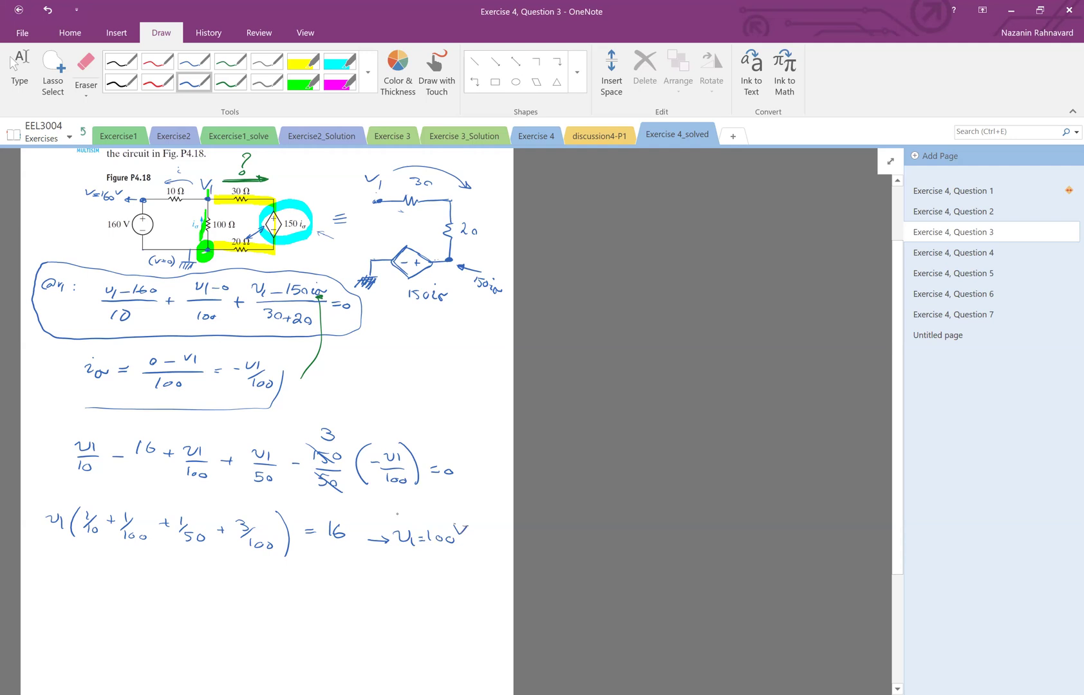
pyautogui.moveTo(391, 515)
pyautogui.mouseDown()
pyautogui.moveTo(467, 515)
pyautogui.moveTo(393, 558)
pyautogui.mouseUp()
pyautogui.moveTo(82, 545); pyautogui.dragTo(265, 557)
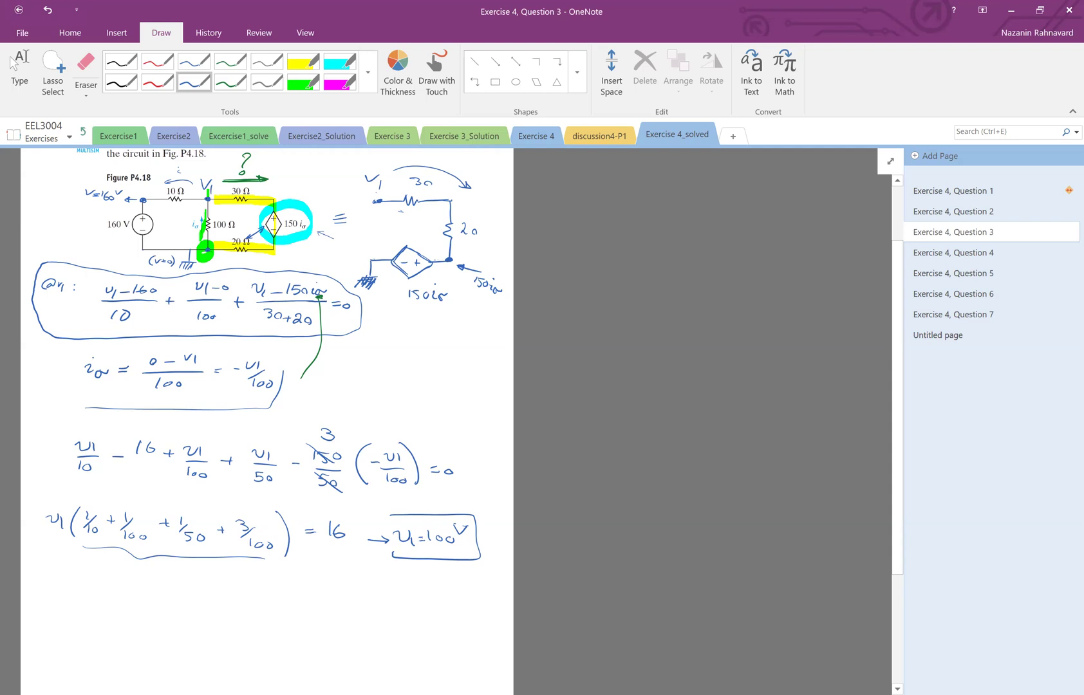
pyautogui.click(19, 68)
pyautogui.scroll(2, 77, 241)
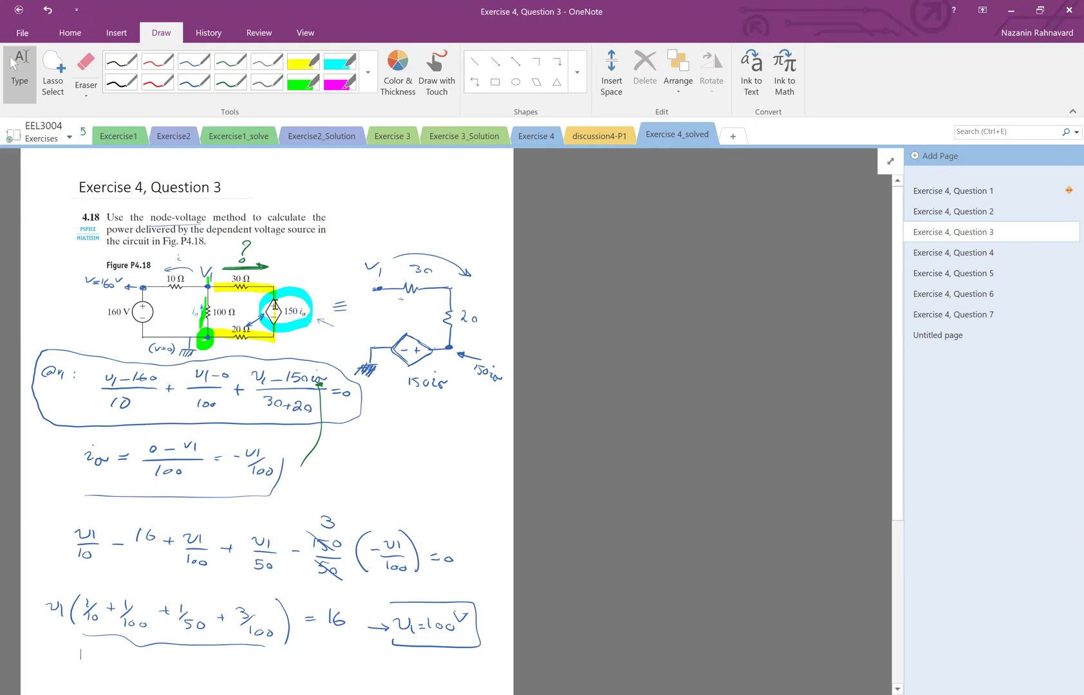
pyautogui.scroll(-1, 208, 367)
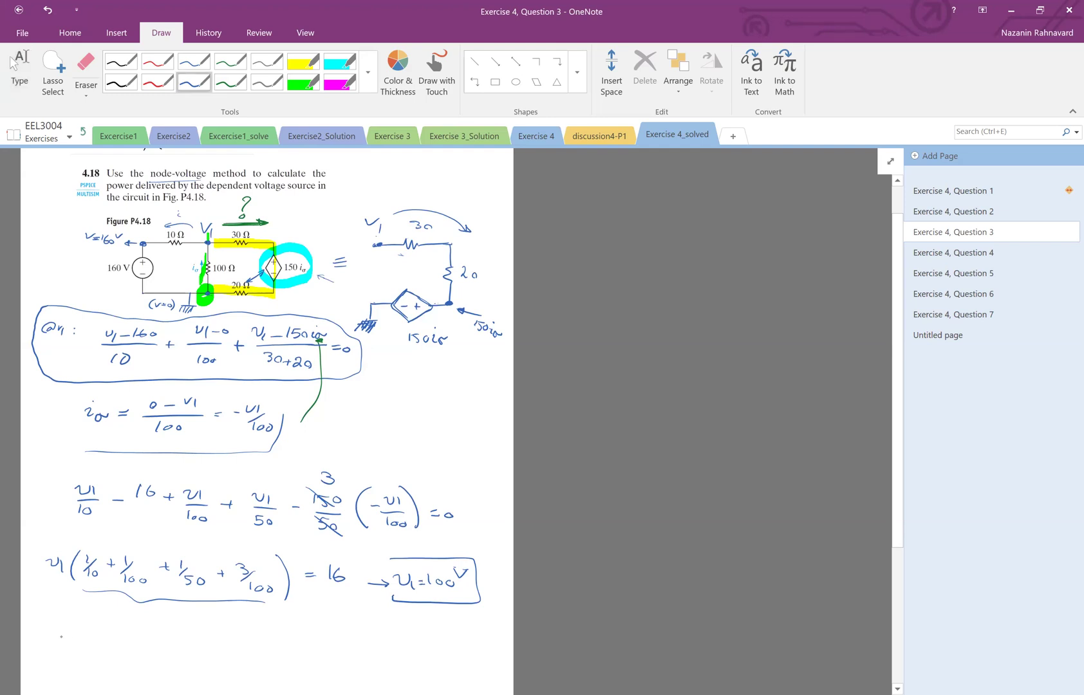
# Step: Write V150iσ = 150(iσ) in blue ink
pyautogui.moveTo(58, 632)
pyautogui.mouseDown()
pyautogui.moveTo(84, 633)
pyautogui.moveTo(62, 623)
pyautogui.mouseUp()
pyautogui.scroll(-1, 19, 599)
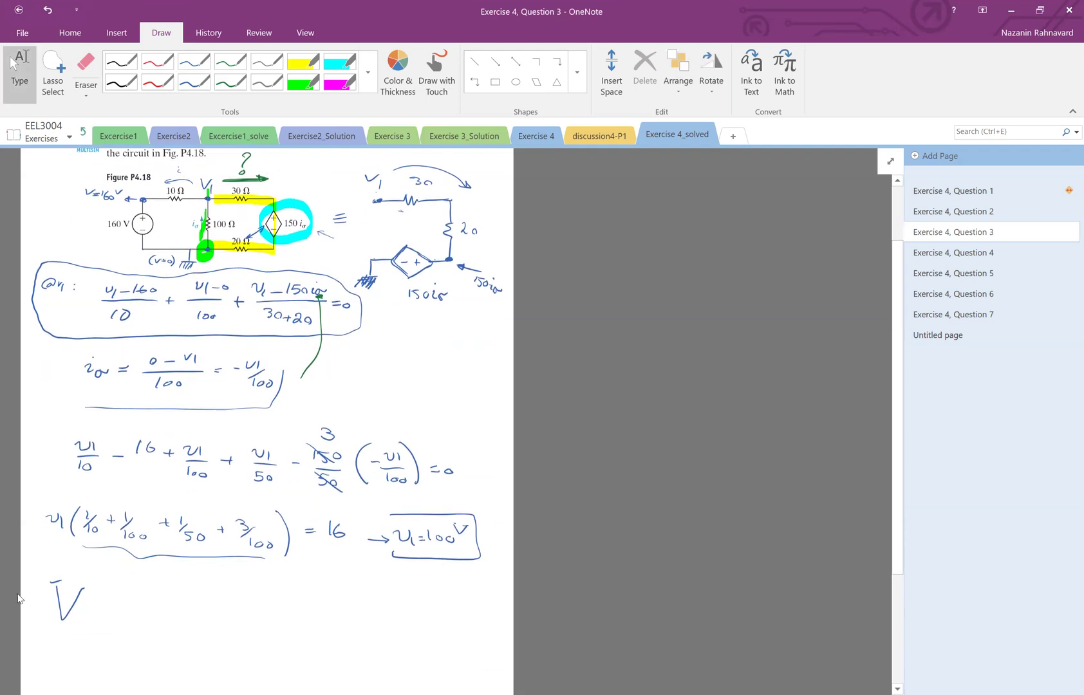
pyautogui.moveTo(81, 614)
pyautogui.mouseDown()
pyautogui.moveTo(83, 625)
pyautogui.moveTo(104, 618)
pyautogui.moveTo(123, 629)
pyautogui.moveTo(158, 604)
pyautogui.moveTo(186, 609)
pyautogui.mouseUp()
pyautogui.moveTo(197, 596)
pyautogui.mouseDown()
pyautogui.moveTo(208, 605)
pyautogui.moveTo(199, 613)
pyautogui.mouseUp()
pyautogui.moveTo(196, 595)
pyautogui.mouseDown()
pyautogui.moveTo(215, 594)
pyautogui.moveTo(244, 625)
pyautogui.mouseUp()
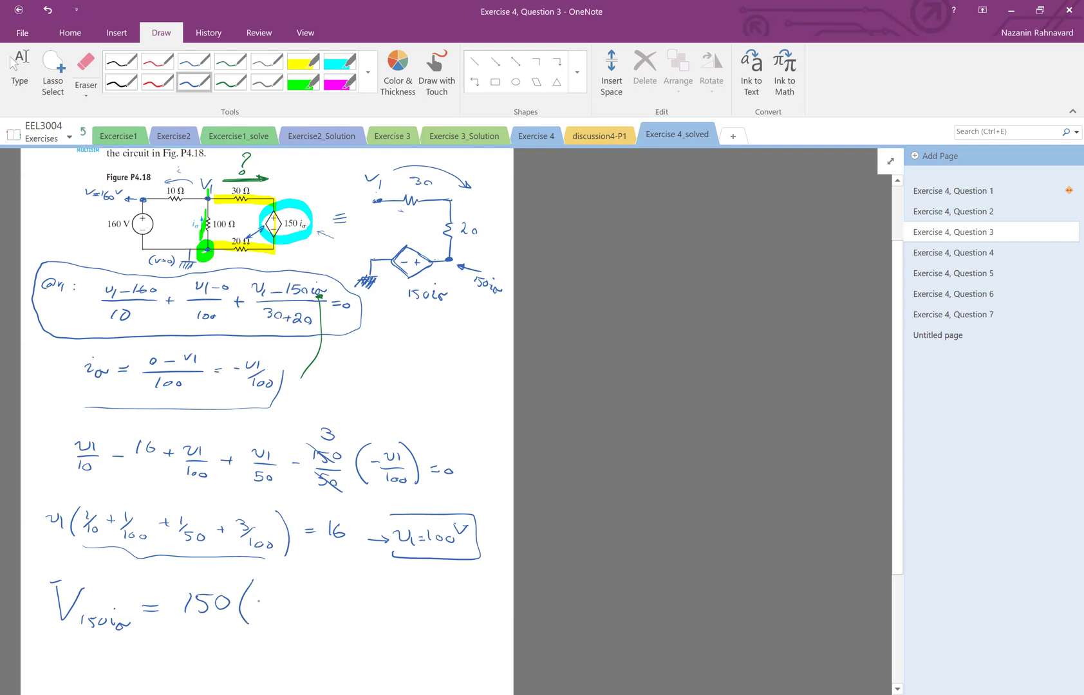
pyautogui.moveTo(260, 602)
pyautogui.mouseDown()
pyautogui.moveTo(286, 605)
pyautogui.moveTo(288, 622)
pyautogui.mouseUp()
# Step: In green ink, work out iσ = −100/100 = −1A and circle it
pyautogui.click(230, 82)
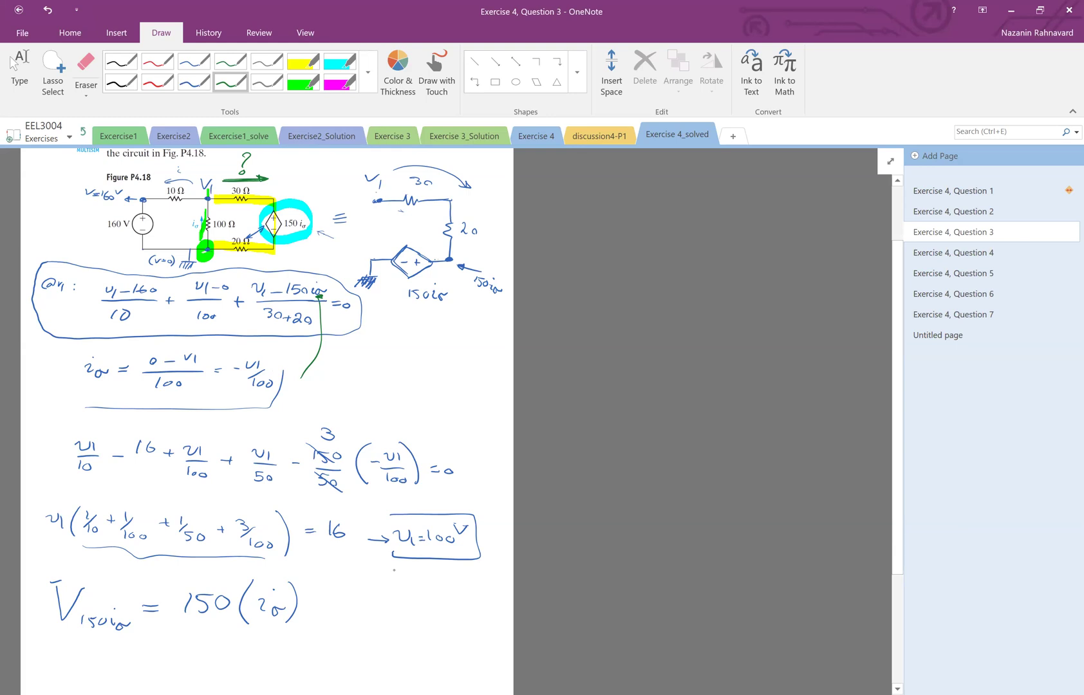
pyautogui.moveTo(392, 569); pyautogui.dragTo(405, 581)
pyautogui.moveTo(400, 579); pyautogui.dragTo(462, 575)
pyautogui.moveTo(469, 575); pyautogui.dragTo(474, 589)
pyautogui.moveTo(454, 589); pyautogui.dragTo(457, 596)
pyautogui.moveTo(464, 596); pyautogui.dragTo(433, 611)
pyautogui.moveTo(423, 614)
pyautogui.mouseDown()
pyautogui.moveTo(454, 621)
pyautogui.moveTo(456, 638)
pyautogui.mouseUp()
pyautogui.moveTo(465, 638)
pyautogui.mouseDown()
pyautogui.moveTo(472, 618)
pyautogui.moveTo(477, 636)
pyautogui.mouseUp()
pyautogui.moveTo(466, 630); pyautogui.dragTo(476, 629)
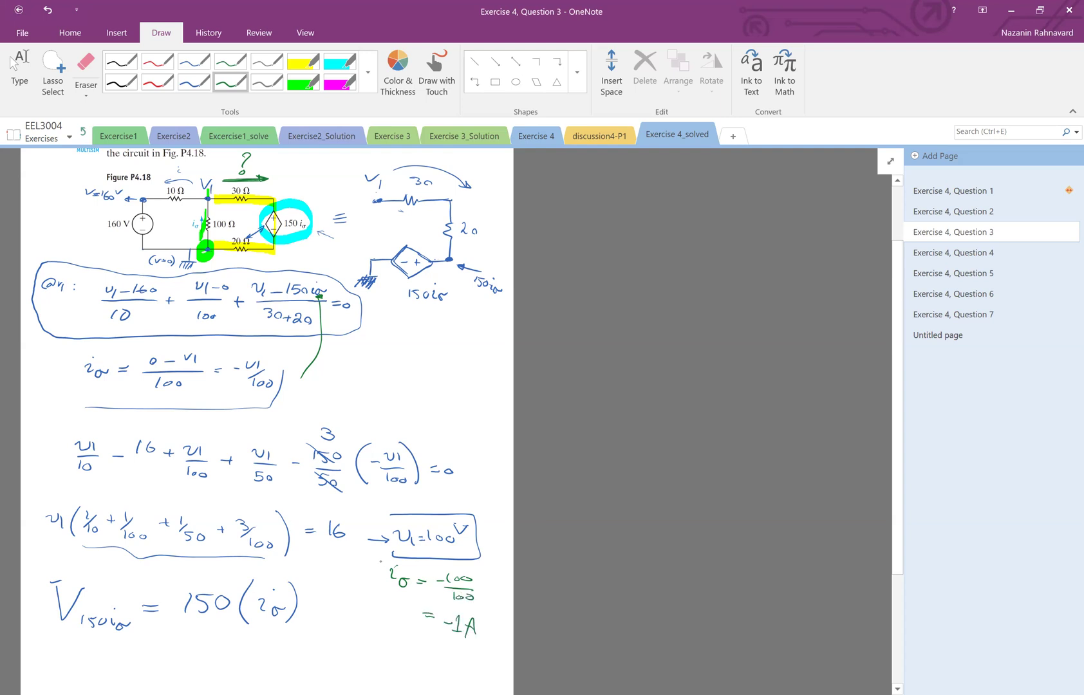
pyautogui.moveTo(385, 564)
pyautogui.mouseDown()
pyautogui.moveTo(464, 643)
pyautogui.moveTo(472, 567)
pyautogui.moveTo(380, 563)
pyautogui.mouseUp()
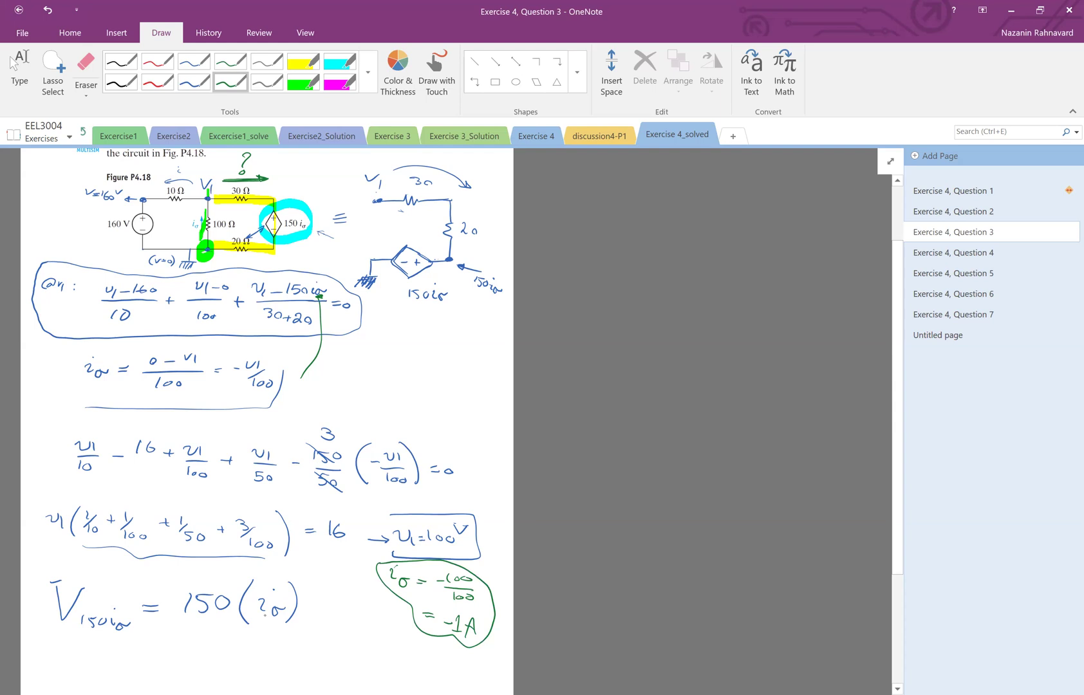
# Step: Circle iσ with its value −1, then finish the blue line as = −150V
pyautogui.moveTo(270, 574)
pyautogui.mouseDown()
pyautogui.moveTo(252, 609)
pyautogui.moveTo(273, 623)
pyautogui.moveTo(265, 632)
pyautogui.mouseUp()
pyautogui.moveTo(264, 629)
pyautogui.mouseDown()
pyautogui.moveTo(270, 640)
pyautogui.moveTo(323, 623)
pyautogui.mouseUp()
pyautogui.click(194, 82)
pyautogui.click(322, 621)
pyautogui.click(323, 628)
pyautogui.moveTo(328, 620)
pyautogui.mouseDown()
pyautogui.moveTo(336, 640)
pyautogui.moveTo(372, 617)
pyautogui.moveTo(381, 646)
pyautogui.moveTo(298, 647)
pyautogui.mouseUp()
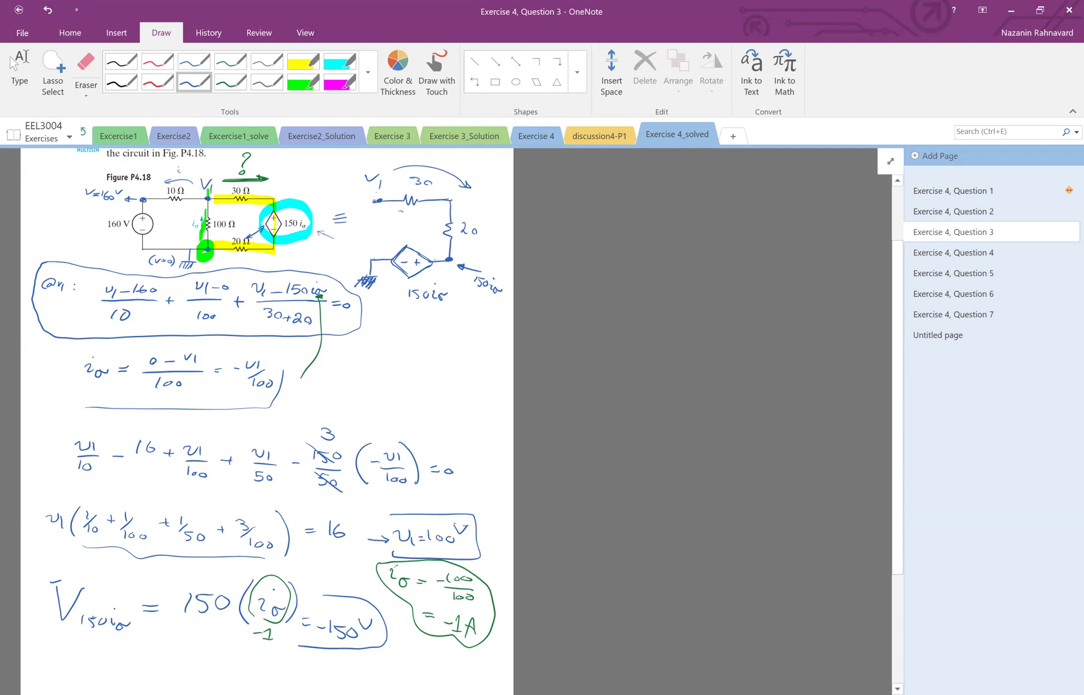
# Step: In green ink, write i = (v1 − 150iσ)/50 and circle the matching circuit term
pyautogui.click(231, 82)
pyautogui.moveTo(261, 160); pyautogui.dragTo(265, 170)
pyautogui.moveTo(59, 661)
pyautogui.mouseDown()
pyautogui.moveTo(70, 675)
pyautogui.moveTo(101, 661)
pyautogui.mouseUp()
pyautogui.moveTo(89, 669); pyautogui.dragTo(103, 668)
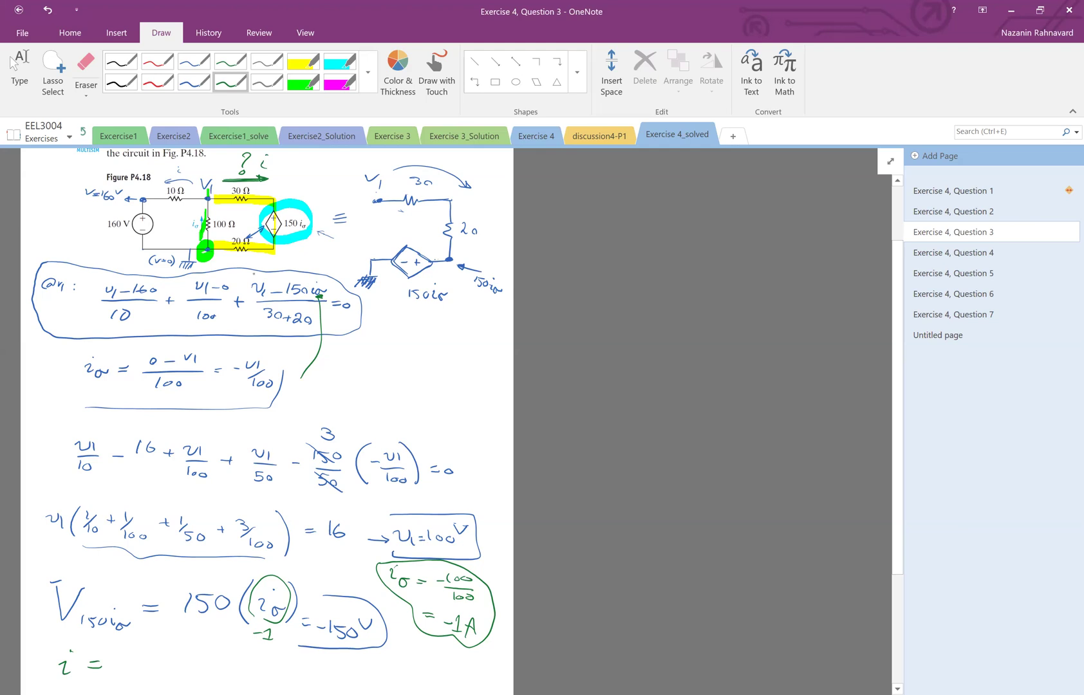
pyautogui.moveTo(246, 287)
pyautogui.mouseDown()
pyautogui.moveTo(325, 310)
pyautogui.moveTo(243, 293)
pyautogui.moveTo(251, 281)
pyautogui.mouseUp()
pyautogui.moveTo(129, 650); pyautogui.dragTo(143, 652)
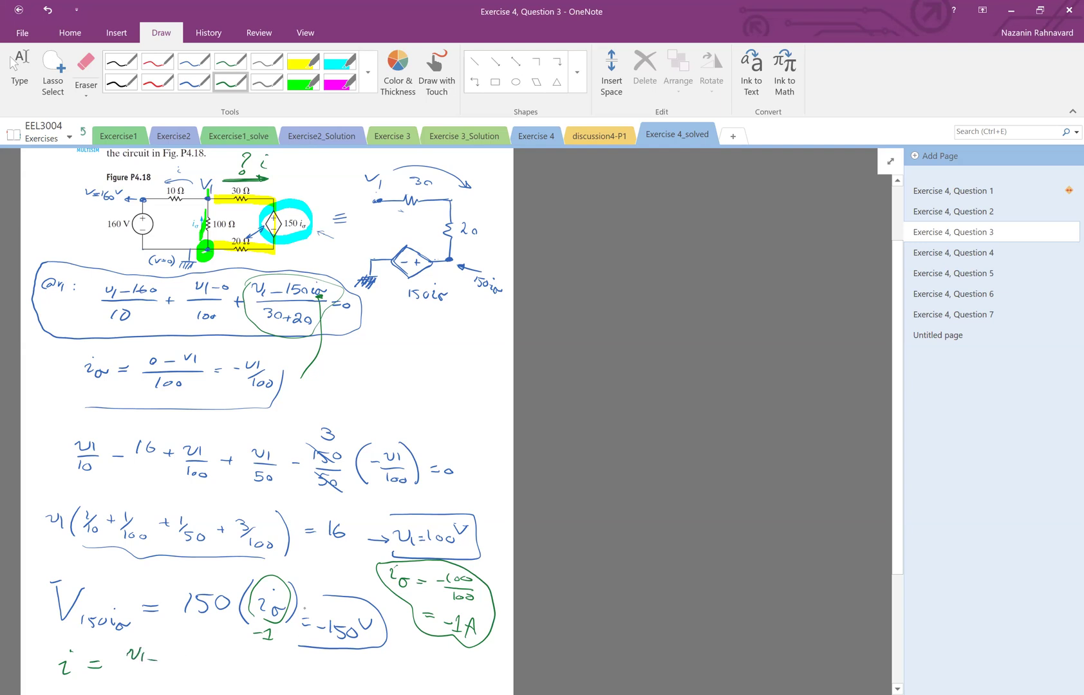
pyautogui.moveTo(169, 649)
pyautogui.mouseDown()
pyautogui.moveTo(178, 662)
pyautogui.moveTo(193, 652)
pyautogui.mouseUp()
pyautogui.moveTo(203, 653); pyautogui.dragTo(224, 654)
pyautogui.moveTo(137, 671)
pyautogui.mouseDown()
pyautogui.moveTo(215, 672)
pyautogui.moveTo(164, 692)
pyautogui.mouseUp()
pyautogui.moveTo(180, 683); pyautogui.dragTo(179, 683)
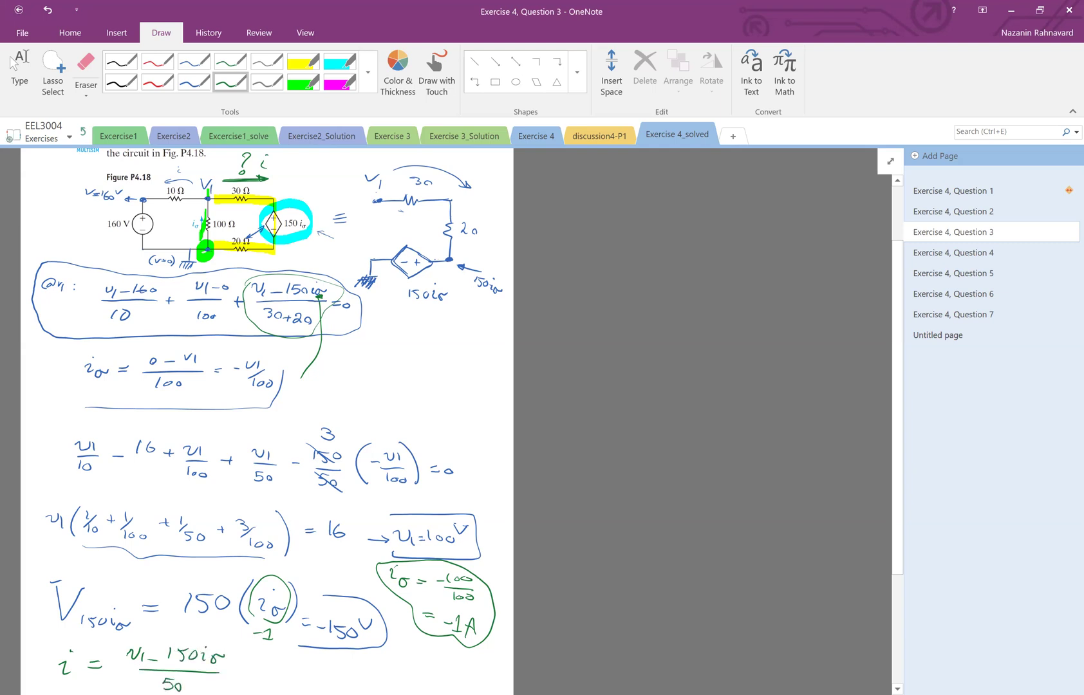
# Step: Write = 100 − after the current fraction
pyautogui.scroll(-3, 266, 418)
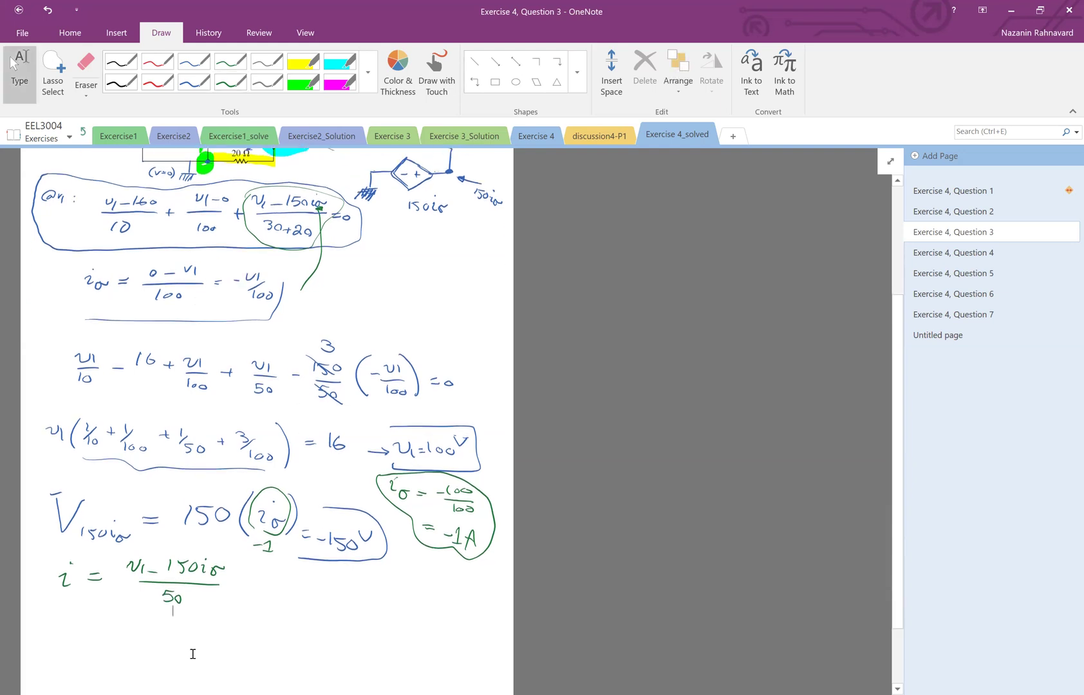
pyautogui.moveTo(247, 588); pyautogui.dragTo(258, 597)
pyautogui.moveTo(273, 586)
pyautogui.mouseDown()
pyautogui.moveTo(276, 602)
pyautogui.moveTo(290, 595)
pyautogui.mouseUp()
pyautogui.moveTo(307, 595); pyautogui.dragTo(340, 600)
pyautogui.click(322, 600)
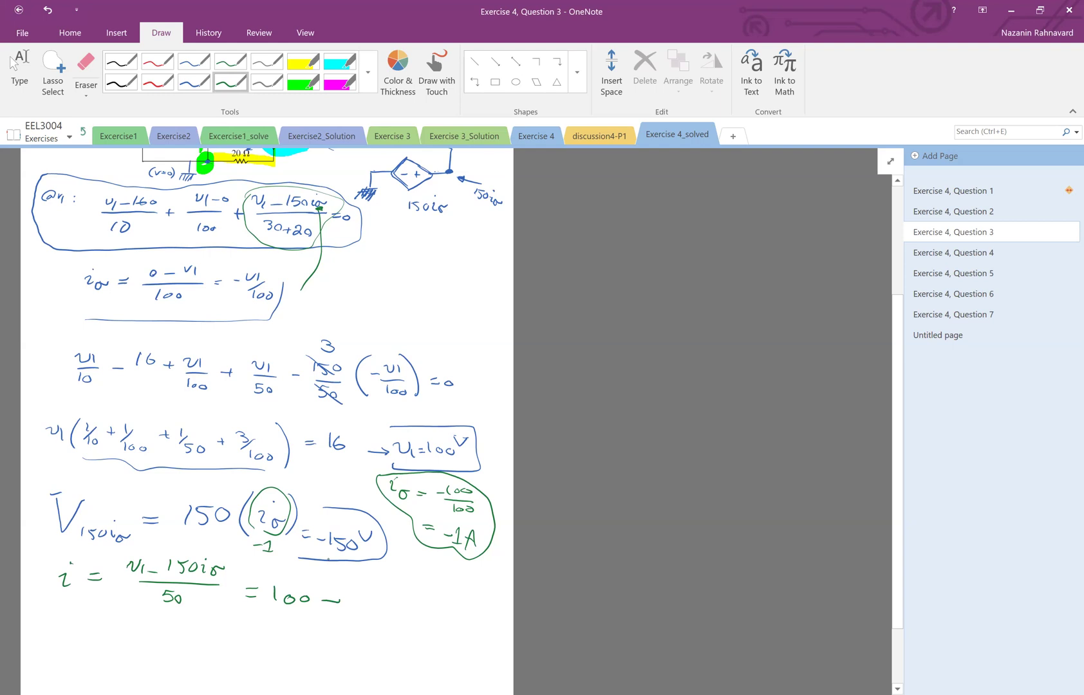
pyautogui.click(20, 71)
pyautogui.scroll(3, 590, 515)
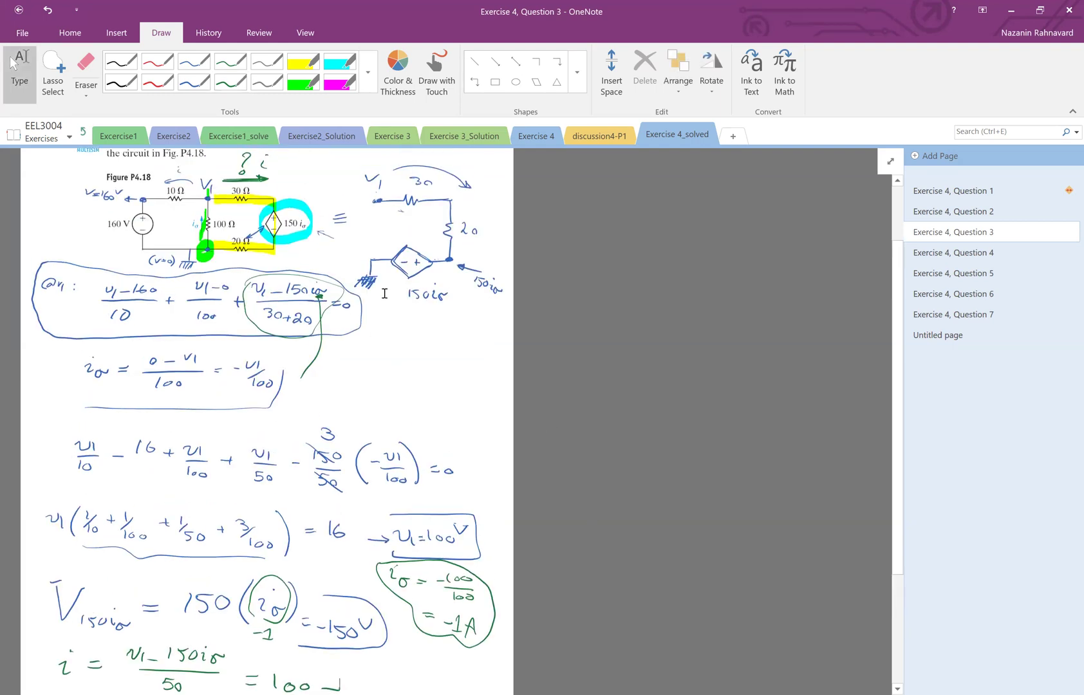
pyautogui.scroll(-4, 272, 289)
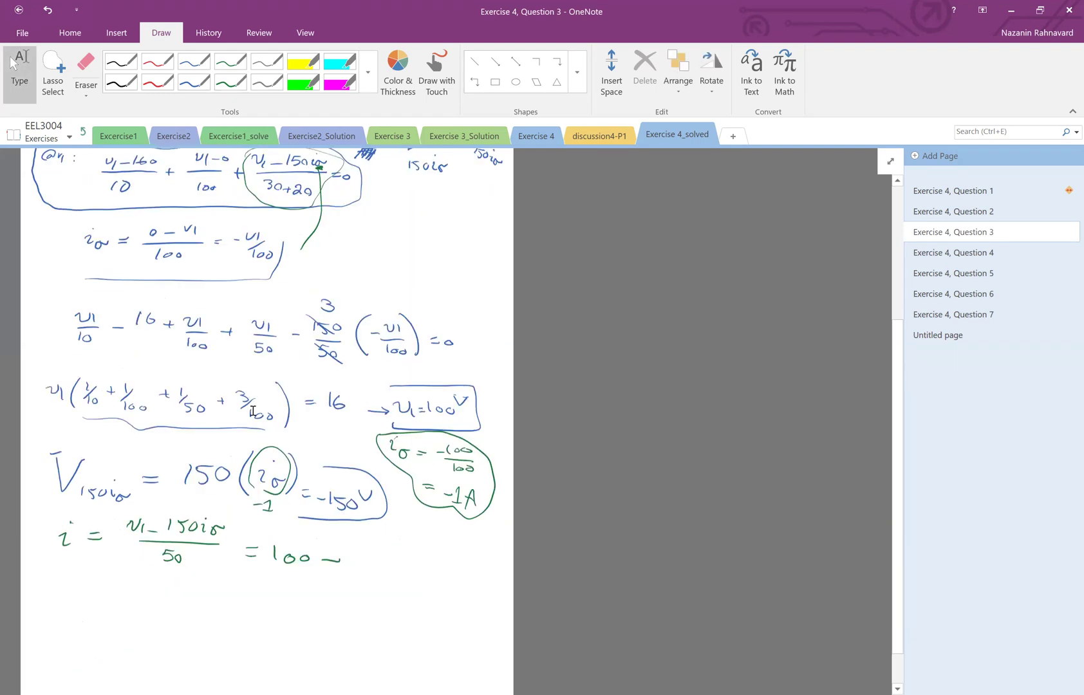
# Step: In green ink, complete the numerator with (−150) over a denominator of 50
pyautogui.click(230, 82)
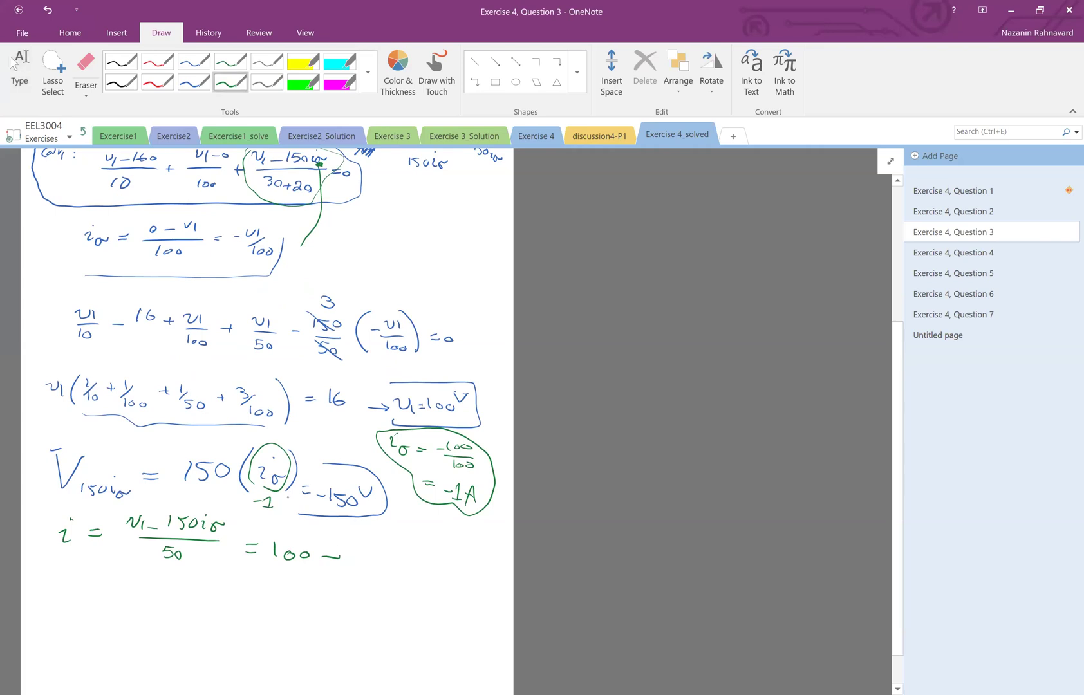
pyautogui.moveTo(363, 543); pyautogui.dragTo(358, 571)
pyautogui.moveTo(370, 559); pyautogui.dragTo(388, 566)
pyautogui.moveTo(395, 553)
pyautogui.mouseDown()
pyautogui.moveTo(396, 567)
pyautogui.moveTo(416, 554)
pyautogui.mouseUp()
pyautogui.moveTo(424, 537)
pyautogui.mouseDown()
pyautogui.moveTo(427, 576)
pyautogui.moveTo(266, 569)
pyautogui.mouseUp()
pyautogui.moveTo(348, 583); pyautogui.dragTo(334, 587)
pyautogui.moveTo(334, 588)
pyautogui.mouseDown()
pyautogui.moveTo(341, 599)
pyautogui.moveTo(357, 596)
pyautogui.mouseUp()
pyautogui.moveTo(81, 492); pyautogui.dragTo(132, 492)
# Step: On the next line, write = (100 + 150)/50
pyautogui.moveTo(228, 615); pyautogui.dragTo(233, 616)
pyautogui.moveTo(225, 620); pyautogui.dragTo(252, 622)
pyautogui.moveTo(268, 615); pyautogui.dragTo(267, 615)
pyautogui.moveTo(280, 615)
pyautogui.mouseDown()
pyautogui.moveTo(273, 622)
pyautogui.moveTo(304, 619)
pyautogui.mouseUp()
pyautogui.moveTo(301, 615)
pyautogui.mouseDown()
pyautogui.moveTo(300, 627)
pyautogui.moveTo(312, 626)
pyautogui.mouseUp()
pyautogui.moveTo(327, 615); pyautogui.dragTo(323, 628)
pyautogui.moveTo(338, 616); pyautogui.dragTo(343, 619)
pyautogui.moveTo(309, 636); pyautogui.dragTo(344, 637)
pyautogui.moveTo(250, 631); pyautogui.dragTo(310, 635)
pyautogui.moveTo(294, 640); pyautogui.dragTo(298, 653)
pyautogui.moveTo(313, 646)
pyautogui.mouseDown()
pyautogui.moveTo(304, 638)
pyautogui.moveTo(366, 629)
pyautogui.moveTo(402, 652)
pyautogui.moveTo(386, 629)
pyautogui.moveTo(387, 643)
pyautogui.mouseUp()
# Step: Delete the stray ink stroke and write the result = 5 A
pyautogui.click(52, 70)
pyautogui.press('Delete')
pyautogui.click(230, 82)
pyautogui.moveTo(389, 618)
pyautogui.mouseDown()
pyautogui.moveTo(421, 627)
pyautogui.moveTo(435, 645)
pyautogui.mouseUp()
pyautogui.moveTo(414, 630); pyautogui.dragTo(434, 629)
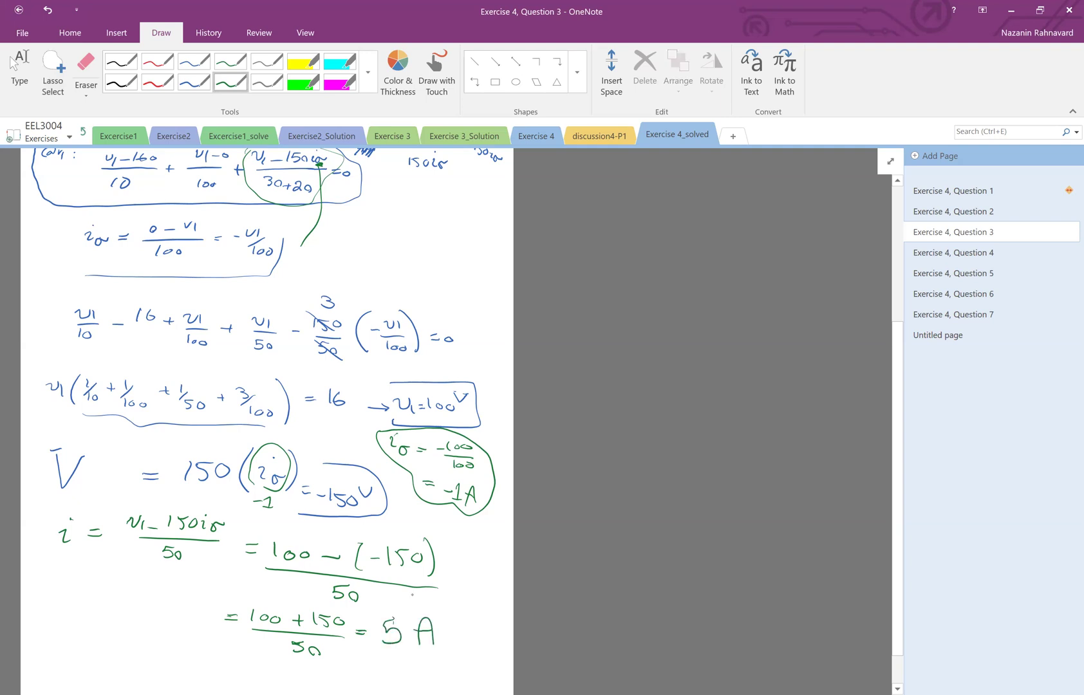
pyautogui.scroll(-2, 412, 594)
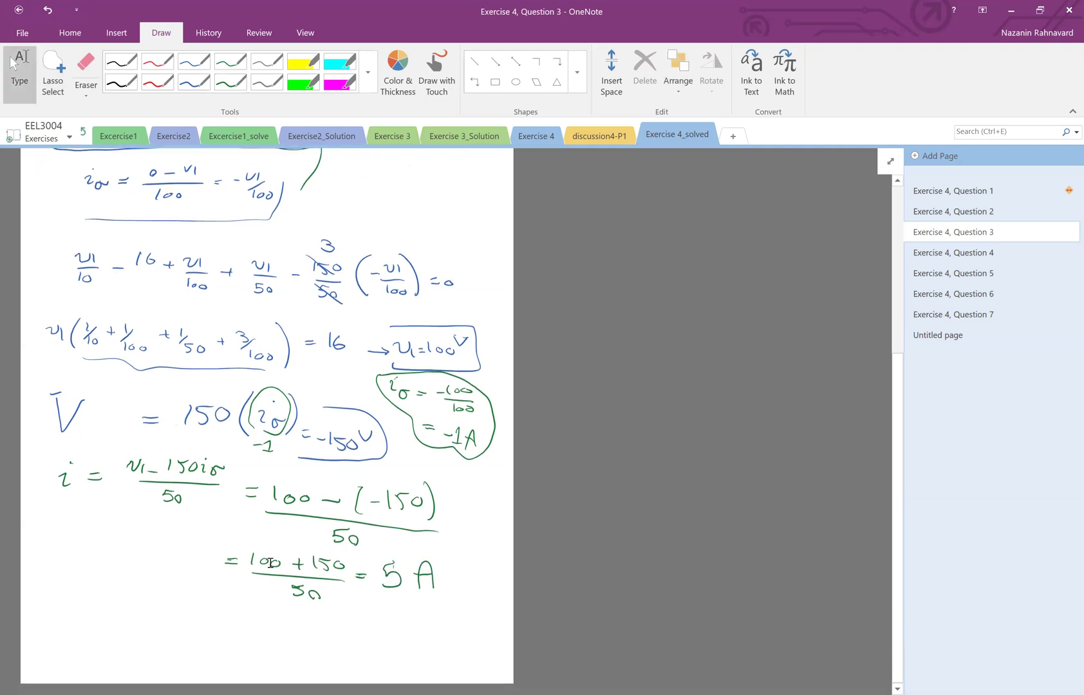
pyautogui.click(19, 71)
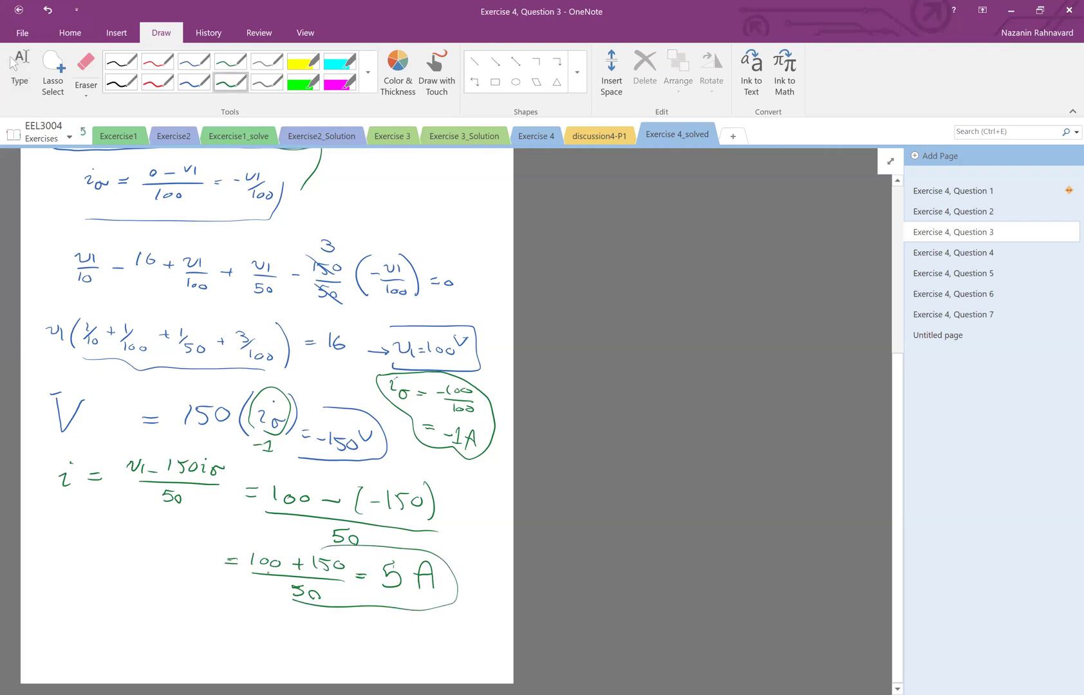
pyautogui.scroll(5, 329, 369)
pyautogui.scroll(5, 329, 369)
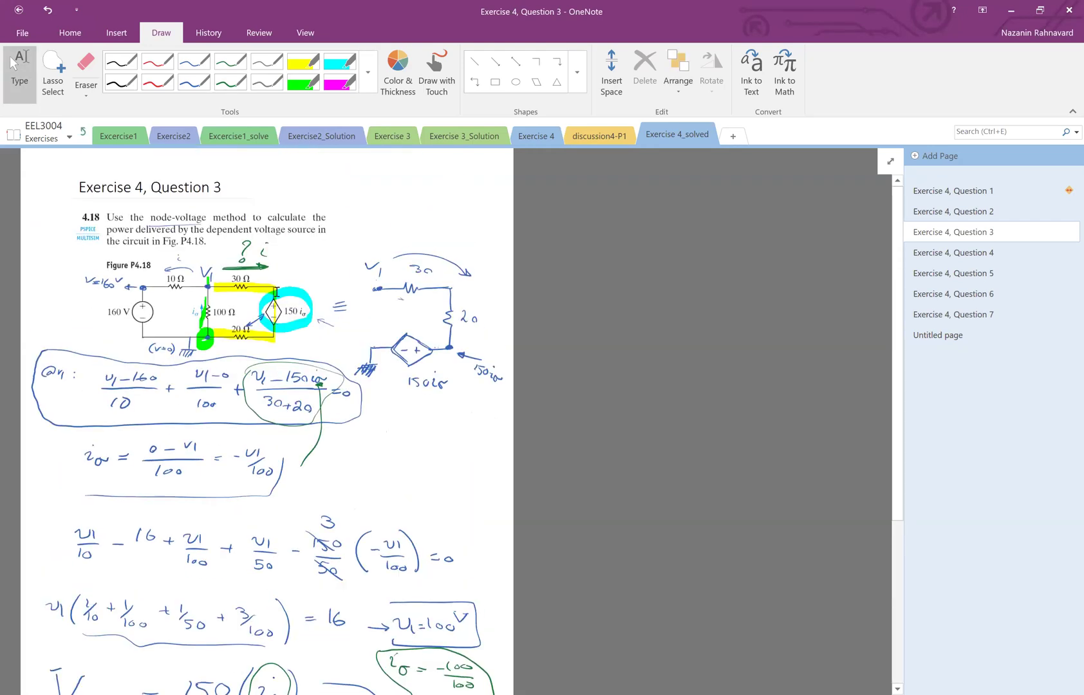
pyautogui.scroll(-10, 282, 324)
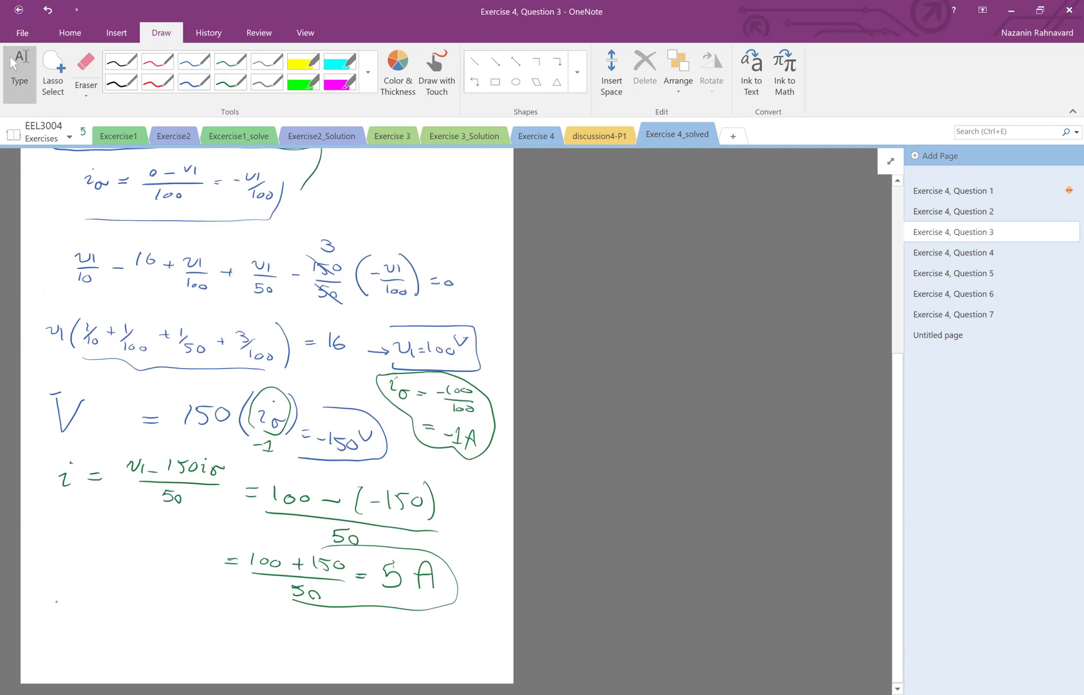
# Step: In green ink, write P150iσ = (−150)(5) = −750 W and box the result
pyautogui.click(230, 82)
pyautogui.moveTo(50, 661)
pyautogui.mouseDown()
pyautogui.moveTo(90, 609)
pyautogui.moveTo(61, 627)
pyautogui.moveTo(85, 650)
pyautogui.mouseUp()
pyautogui.moveTo(94, 645)
pyautogui.mouseDown()
pyautogui.moveTo(89, 658)
pyautogui.moveTo(151, 641)
pyautogui.mouseUp()
pyautogui.moveTo(142, 637); pyautogui.dragTo(182, 653)
pyautogui.moveTo(195, 641); pyautogui.dragTo(204, 640)
pyautogui.moveTo(217, 632)
pyautogui.mouseDown()
pyautogui.moveTo(225, 651)
pyautogui.moveTo(238, 634)
pyautogui.mouseUp()
pyautogui.moveTo(249, 636)
pyautogui.mouseDown()
pyautogui.moveTo(257, 655)
pyautogui.moveTo(308, 656)
pyautogui.moveTo(350, 637)
pyautogui.mouseUp()
pyautogui.moveTo(336, 646); pyautogui.dragTo(349, 644)
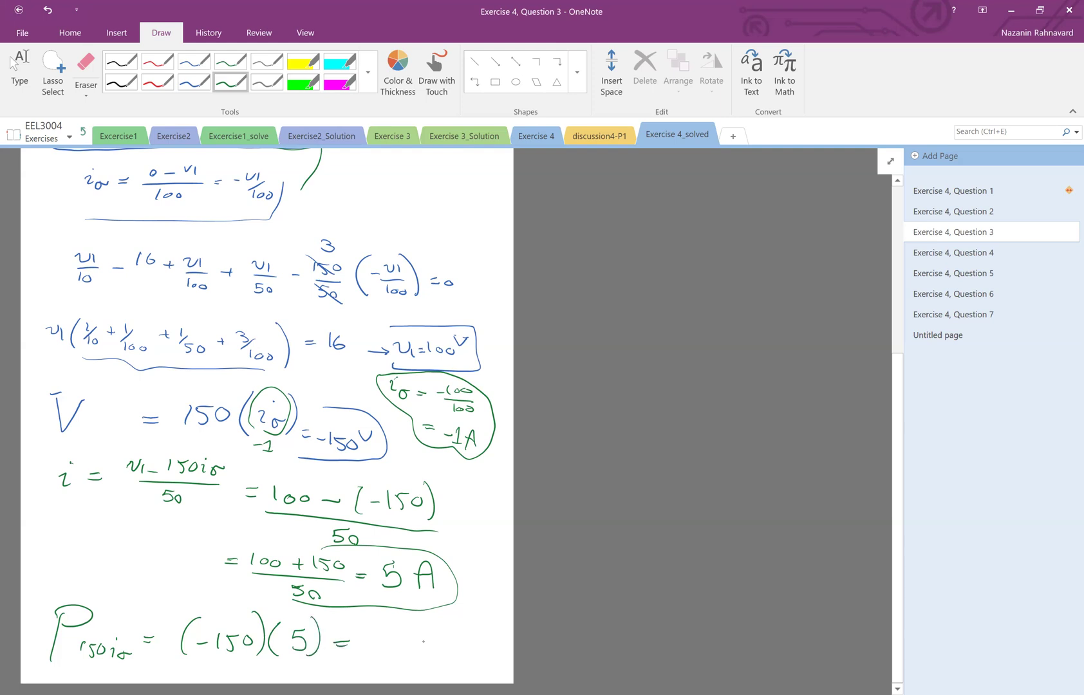
pyautogui.moveTo(424, 647)
pyautogui.mouseDown()
pyautogui.moveTo(395, 640)
pyautogui.moveTo(372, 663)
pyautogui.moveTo(352, 654)
pyautogui.mouseUp()
pyautogui.moveTo(454, 636)
pyautogui.mouseDown()
pyautogui.moveTo(454, 650)
pyautogui.moveTo(481, 639)
pyautogui.mouseUp()
pyautogui.moveTo(359, 654)
pyautogui.mouseDown()
pyautogui.moveTo(341, 657)
pyautogui.moveTo(493, 634)
pyautogui.moveTo(492, 661)
pyautogui.moveTo(328, 671)
pyautogui.mouseUp()
# Step: Erase the messy equals sign before −750 W and redraw it in green
pyautogui.click(85, 67)
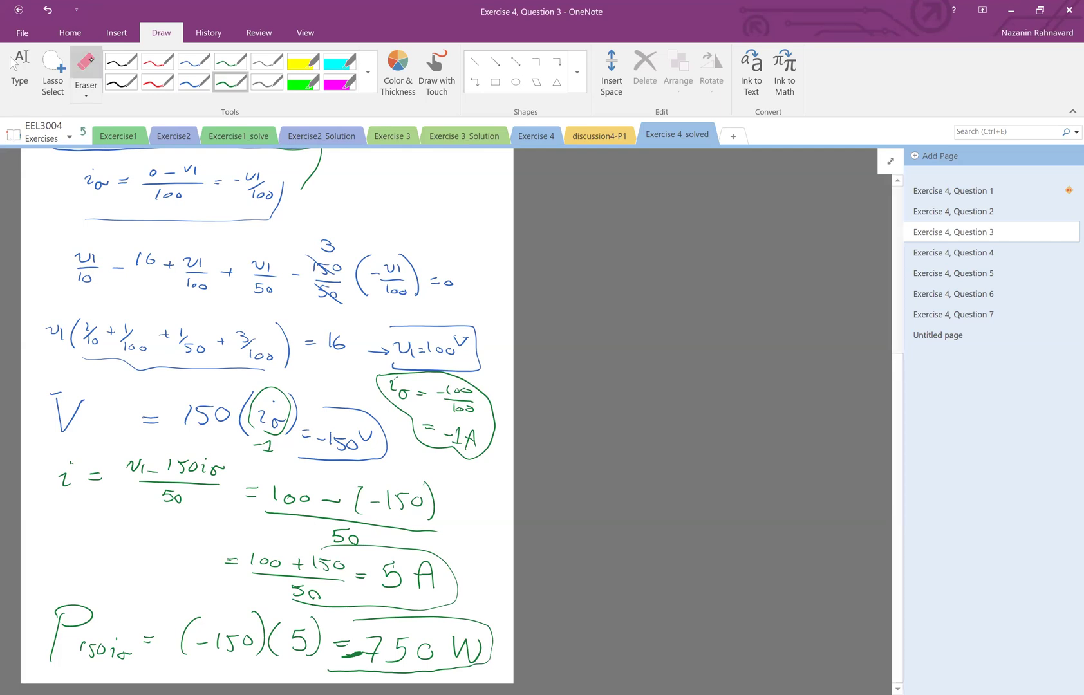
pyautogui.click(342, 639)
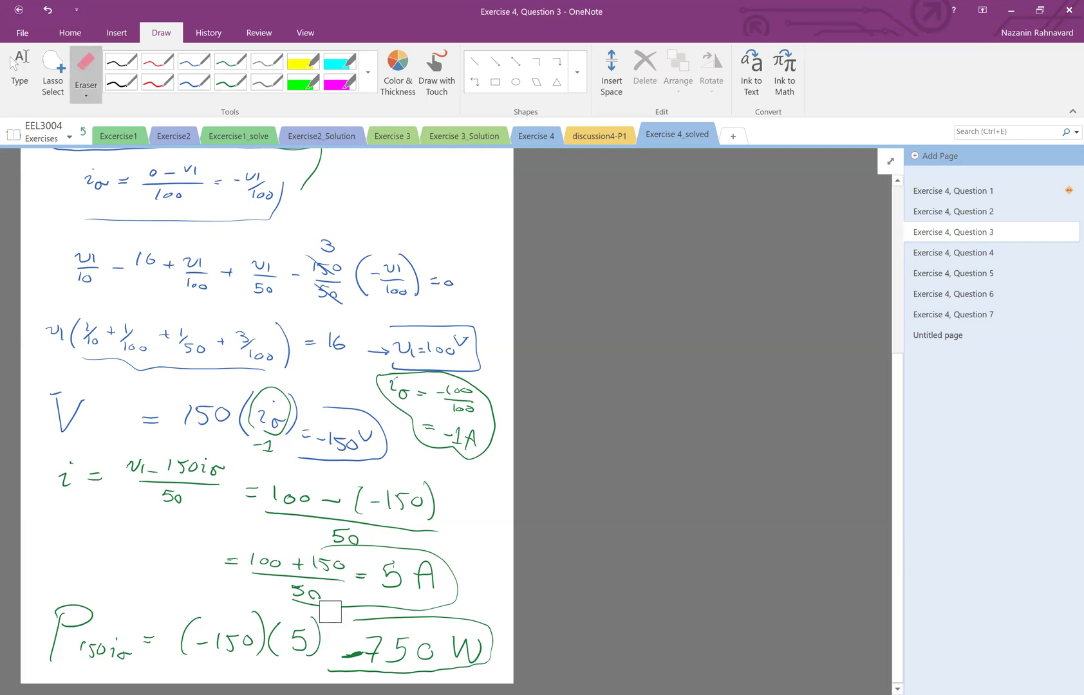
pyautogui.click(230, 82)
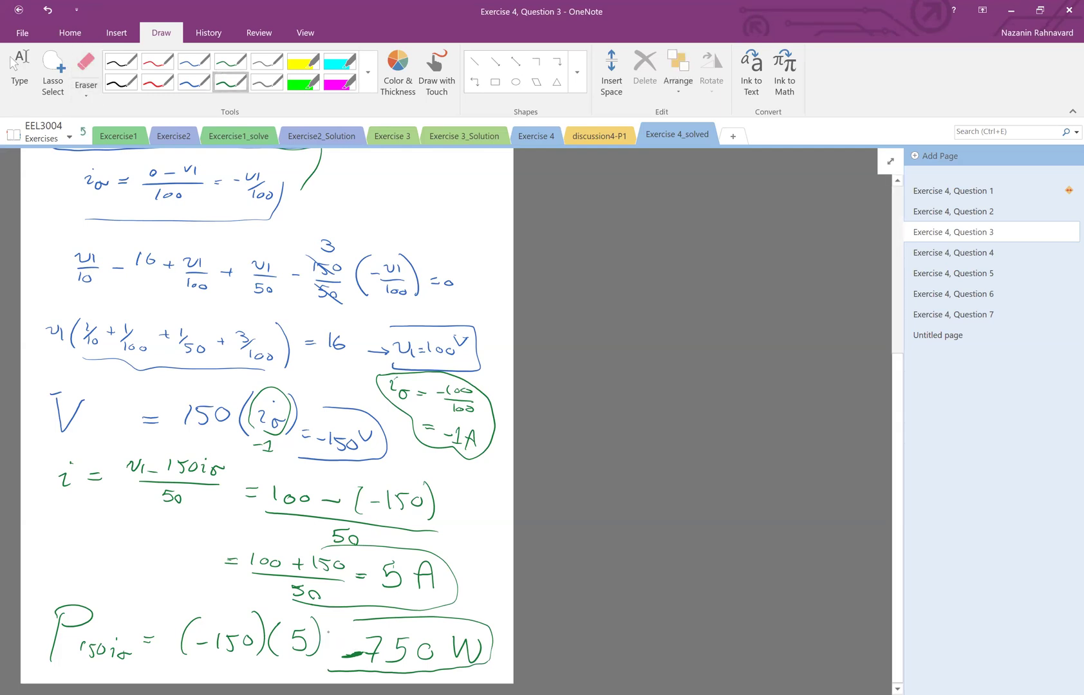
pyautogui.moveTo(323, 635); pyautogui.dragTo(334, 634)
pyautogui.moveTo(323, 638); pyautogui.dragTo(335, 636)
pyautogui.click(19, 68)
# Step: Back at the circuit, retrace the green i current arrow and ring the V1 node
pyautogui.scroll(2, 267, 419)
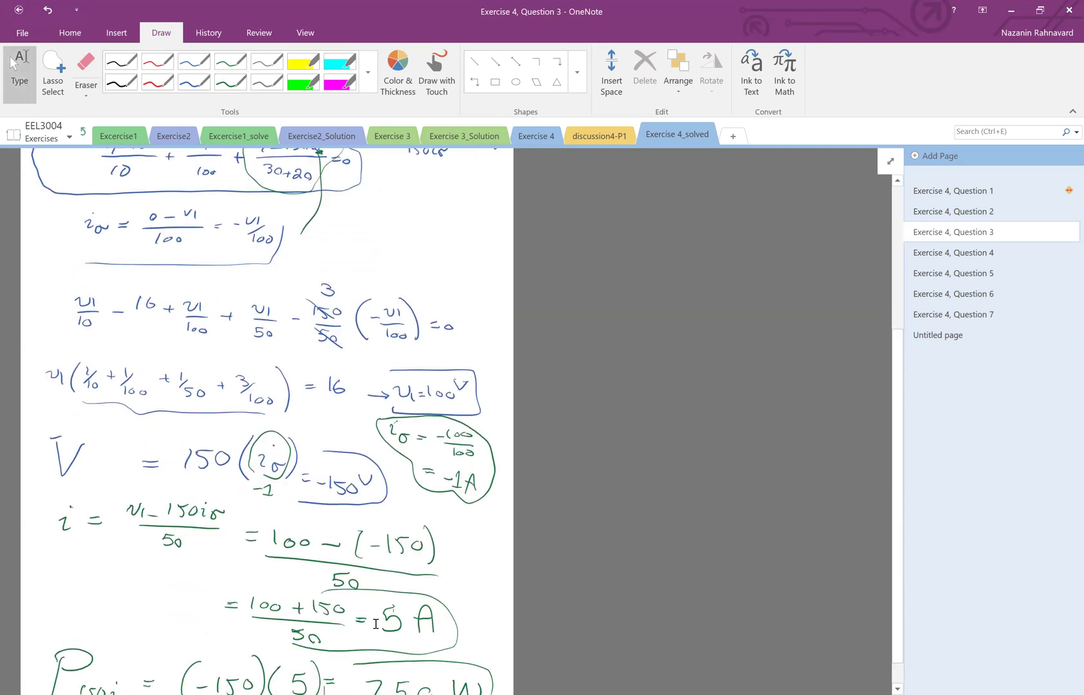
pyautogui.scroll(-2, 387, 343)
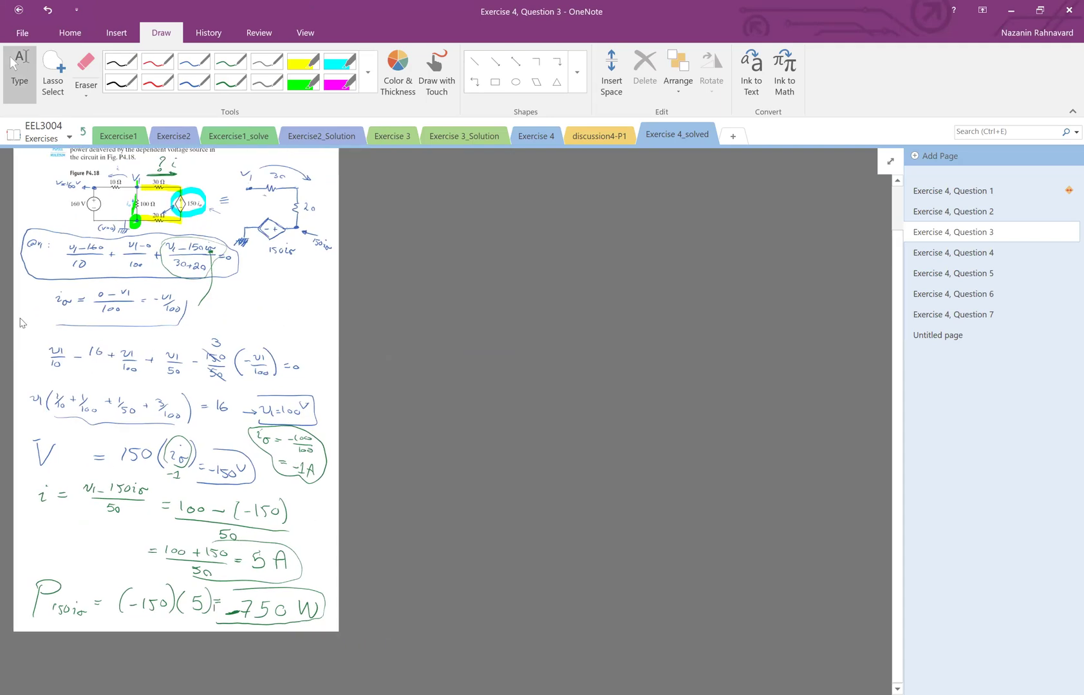
pyautogui.scroll(3, 23, 322)
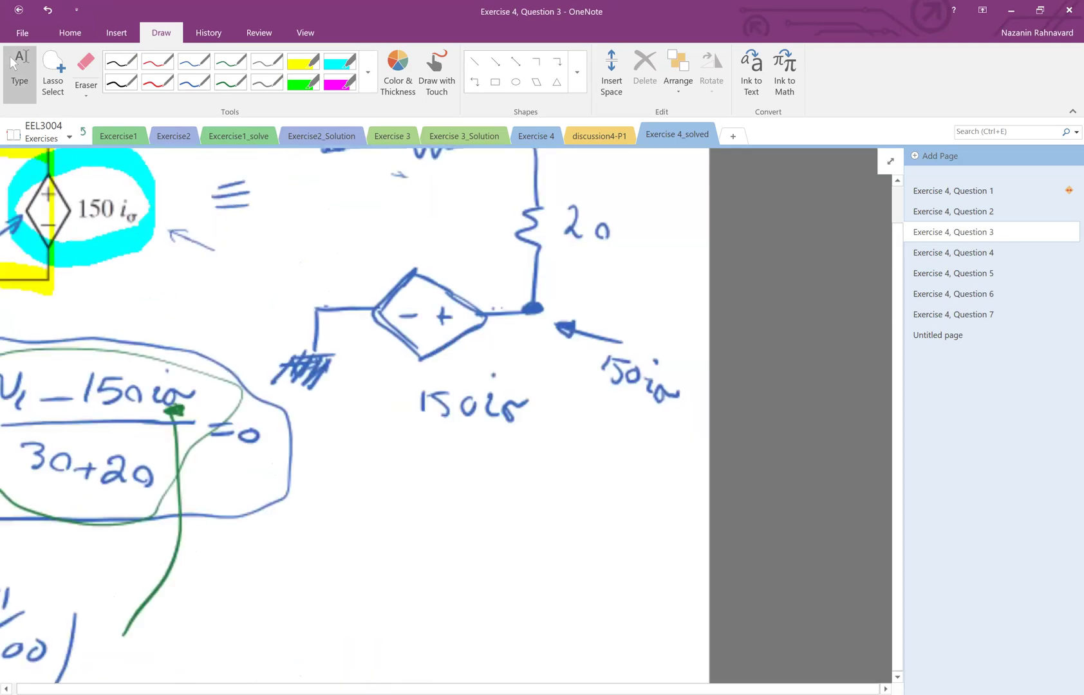
pyautogui.scroll(3, 13, 63)
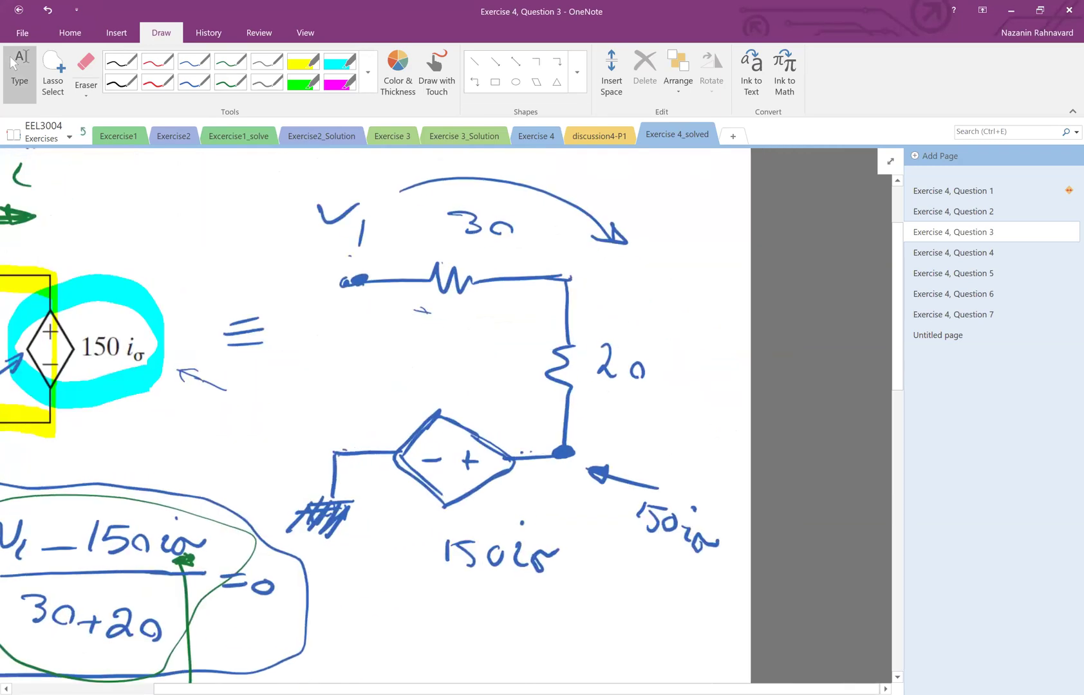
pyautogui.scroll(-2, 13, 63)
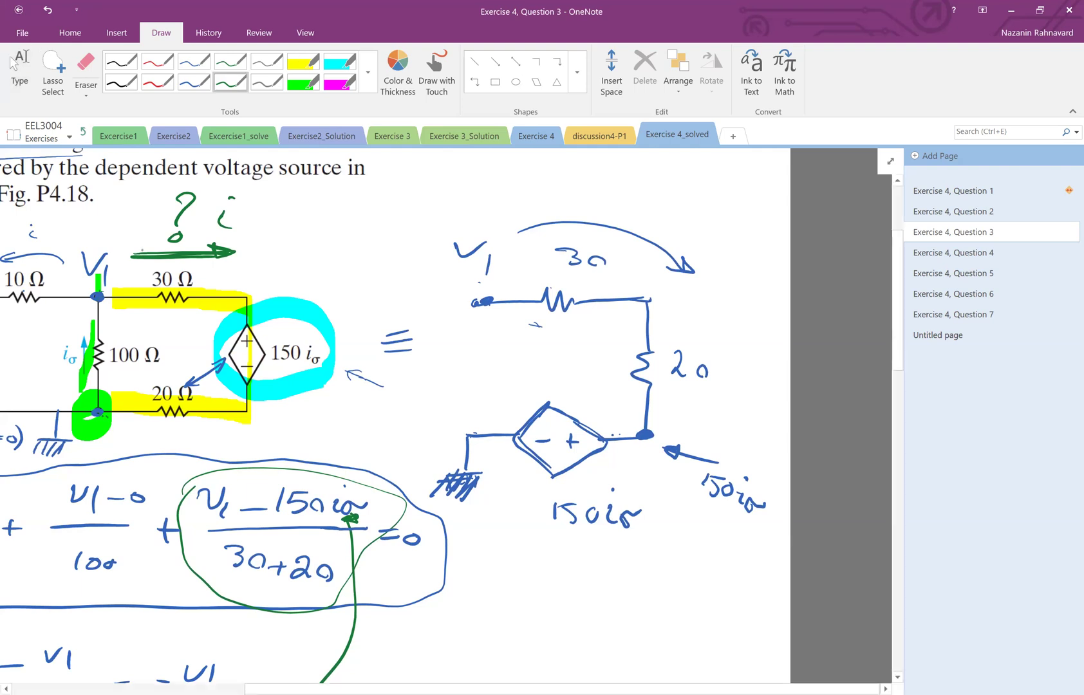
pyautogui.moveTo(128, 252); pyautogui.dragTo(200, 251)
pyautogui.moveTo(107, 290)
pyautogui.mouseDown()
pyautogui.moveTo(96, 306)
pyautogui.moveTo(109, 295)
pyautogui.moveTo(91, 299)
pyautogui.mouseUp()
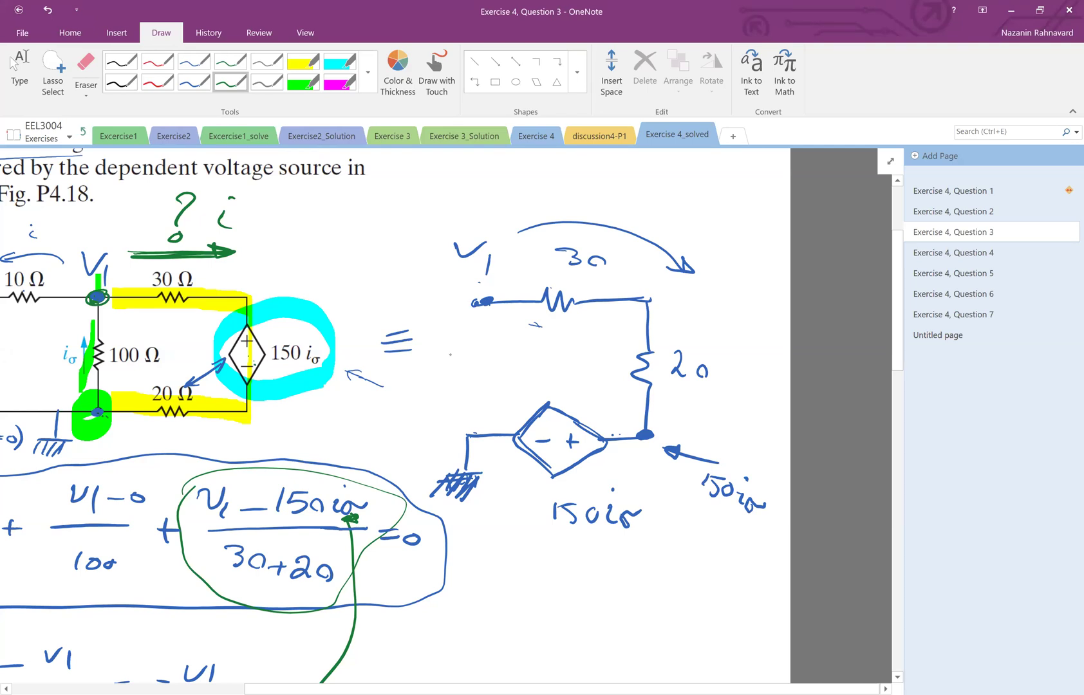
# Step: Highlight in yellow the sketch's 30 Ω branch, the 20 Ω wire, and the dependent source
pyautogui.click(303, 61)
pyautogui.moveTo(487, 300)
pyautogui.mouseDown()
pyautogui.moveTo(631, 300)
pyautogui.moveTo(656, 374)
pyautogui.moveTo(639, 440)
pyautogui.moveTo(458, 438)
pyautogui.mouseUp()
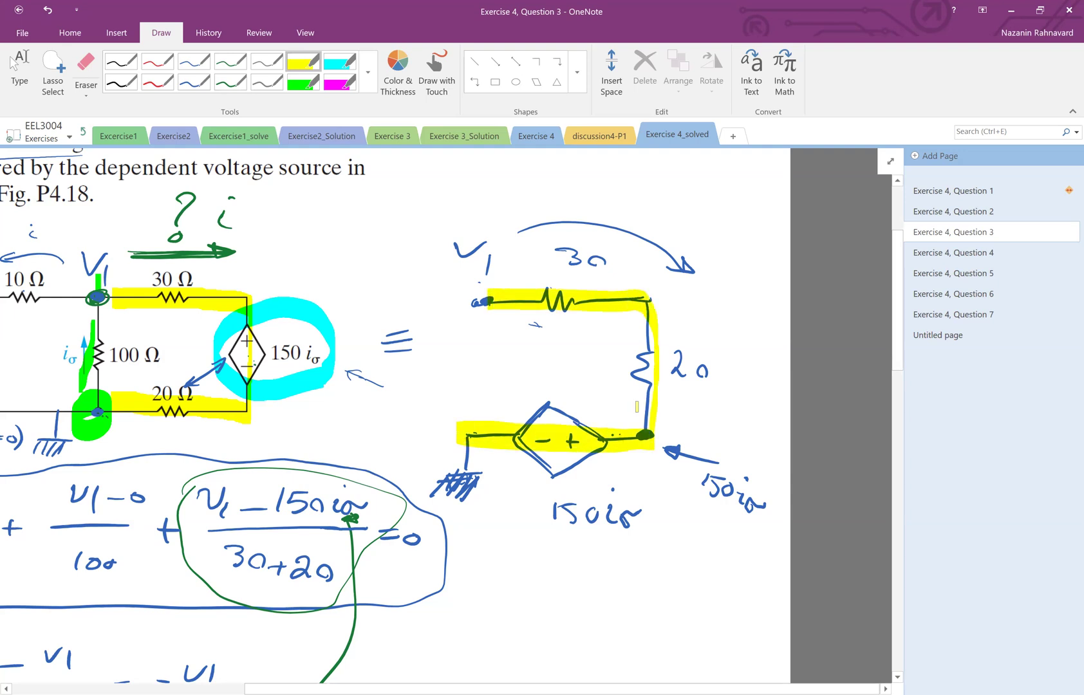
pyautogui.moveTo(636, 407)
pyautogui.mouseDown()
pyautogui.moveTo(658, 390)
pyautogui.moveTo(657, 436)
pyautogui.mouseUp()
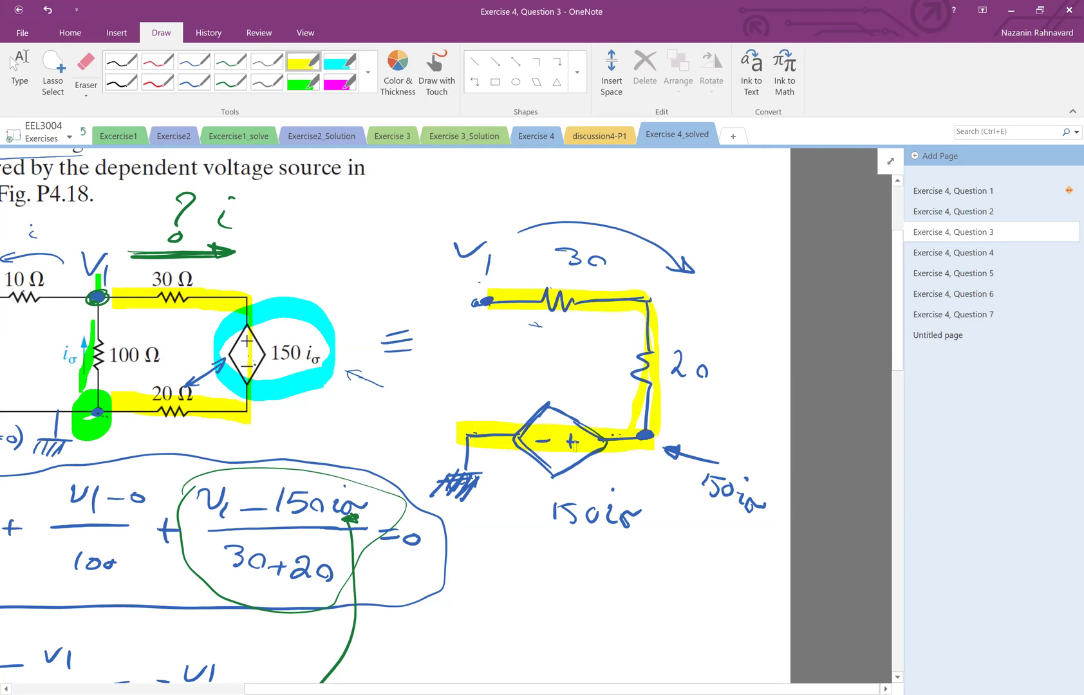
pyautogui.moveTo(556, 409)
pyautogui.mouseDown()
pyautogui.moveTo(538, 473)
pyautogui.moveTo(583, 460)
pyautogui.mouseUp()
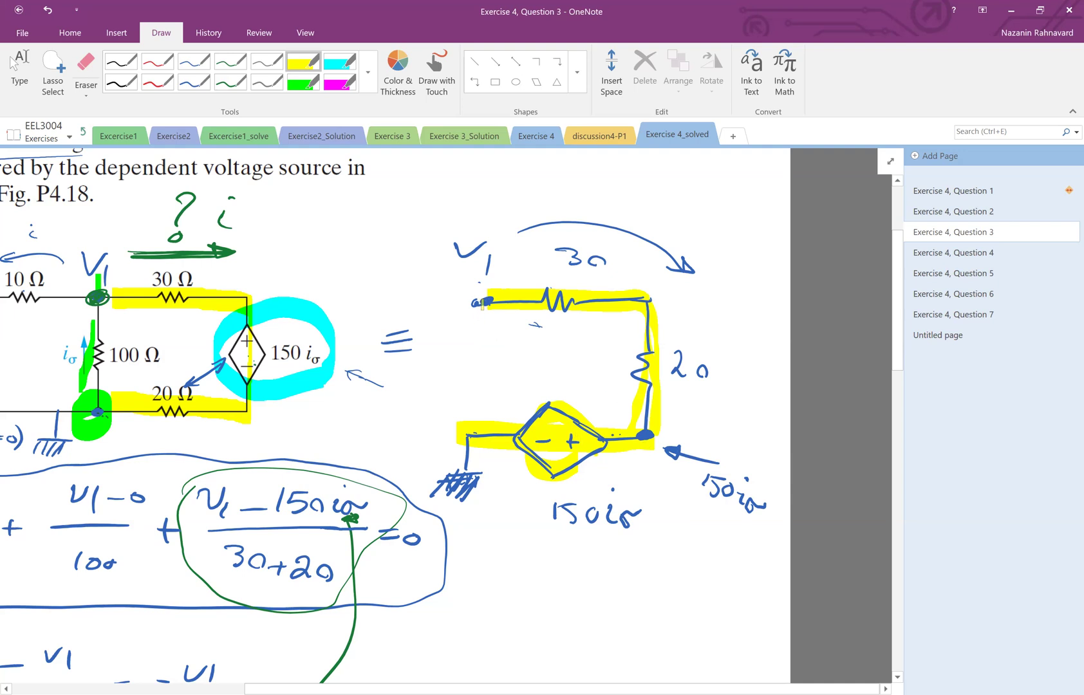
# Step: In grey ink, point an arrow at V1, mark the right node, and circle 150iσ
pyautogui.click(268, 82)
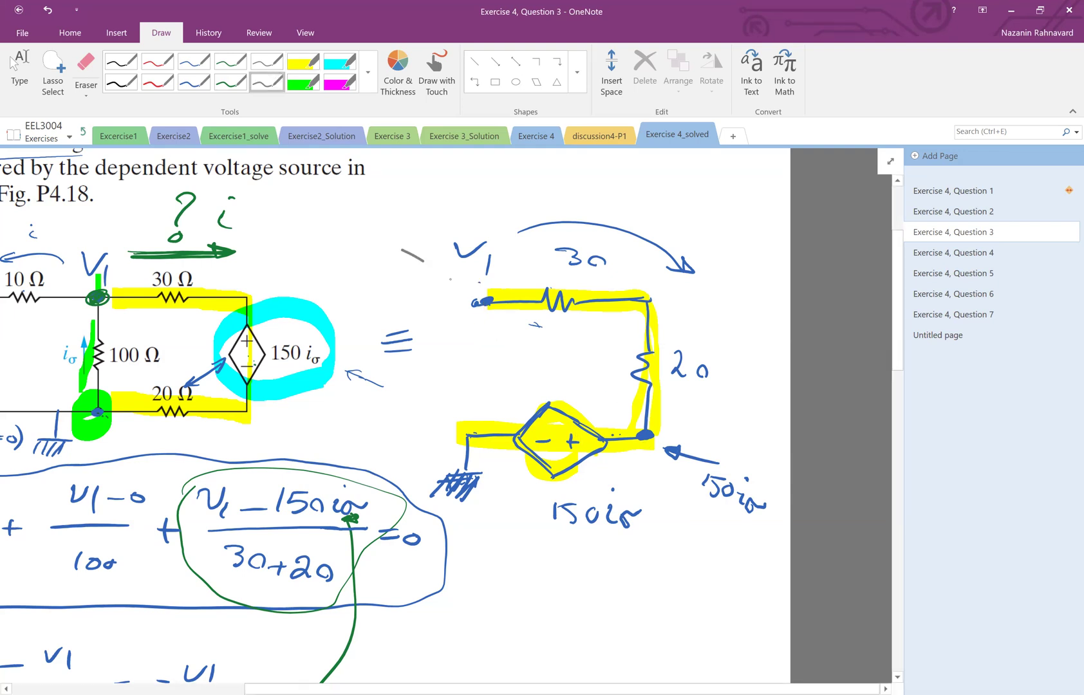
pyautogui.moveTo(402, 250); pyautogui.dragTo(470, 291)
pyautogui.moveTo(645, 431)
pyautogui.mouseDown()
pyautogui.moveTo(640, 444)
pyautogui.moveTo(651, 439)
pyautogui.moveTo(642, 437)
pyautogui.mouseUp()
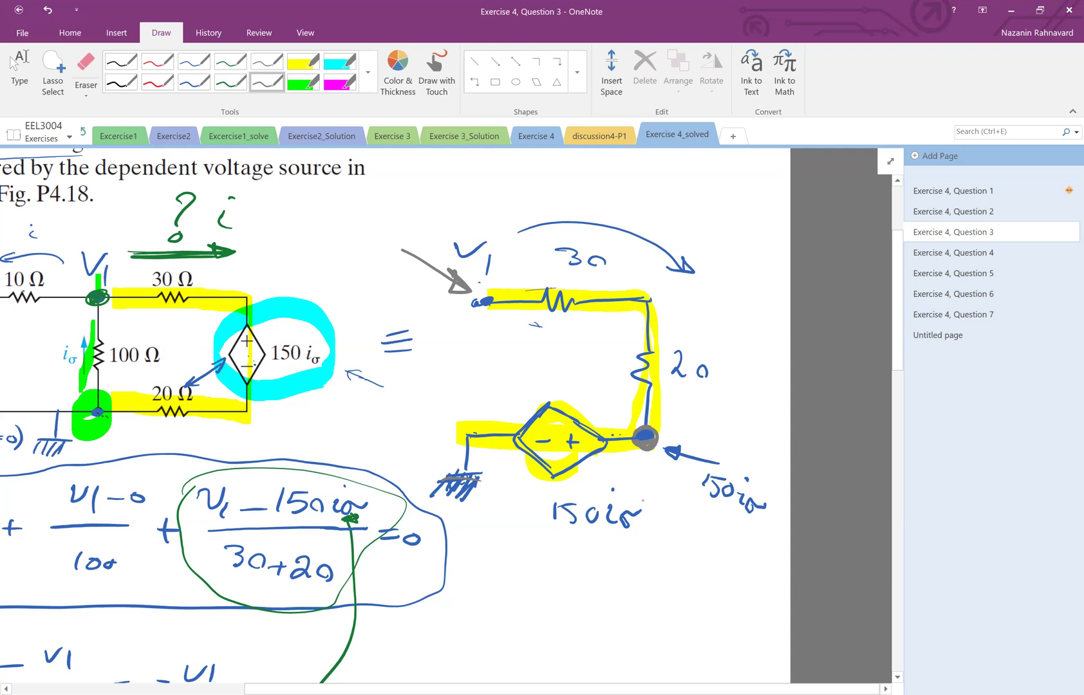
pyautogui.moveTo(619, 481)
pyautogui.mouseDown()
pyautogui.moveTo(528, 509)
pyautogui.moveTo(607, 470)
pyautogui.mouseUp()
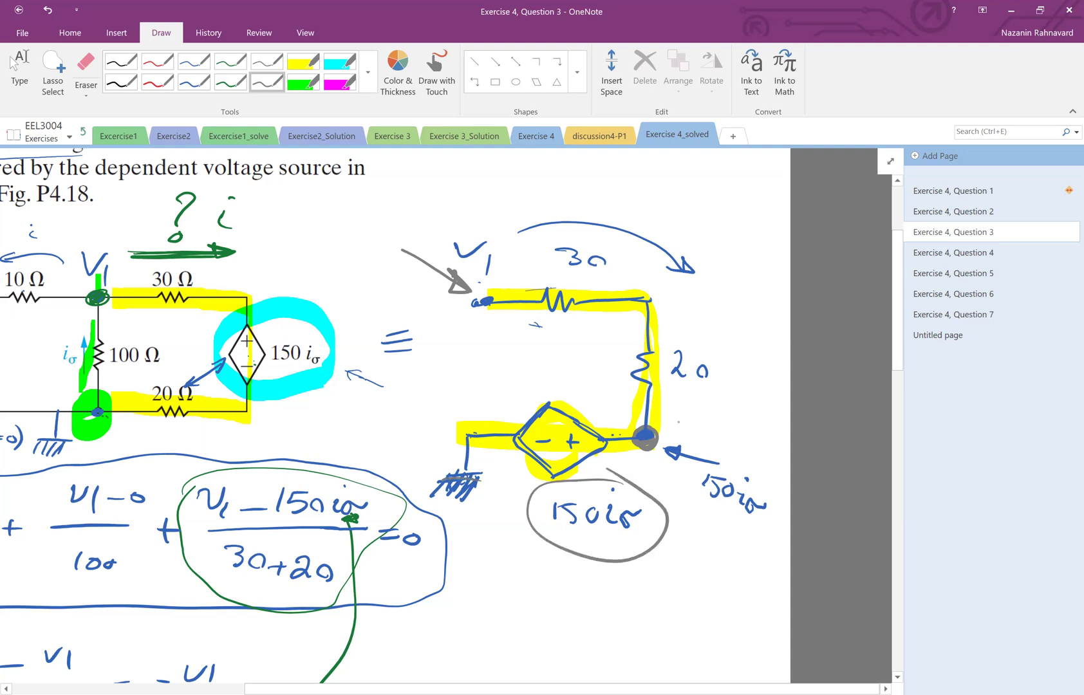
pyautogui.click(19, 71)
pyautogui.scroll(-2, 691, 449)
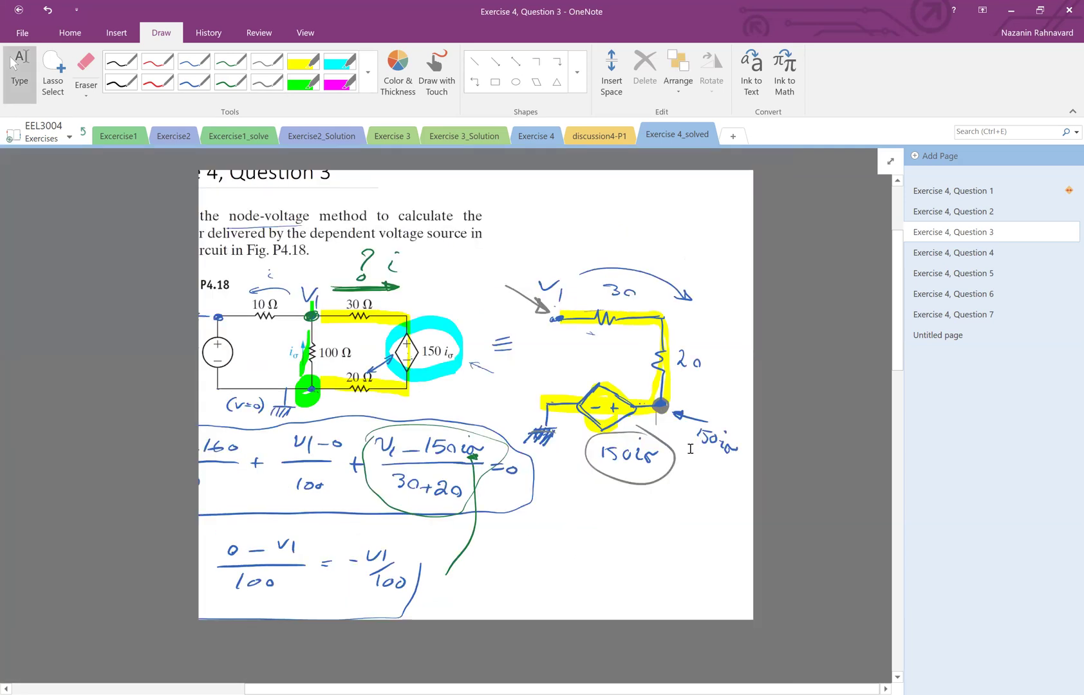
pyautogui.scroll(-8, 681, 448)
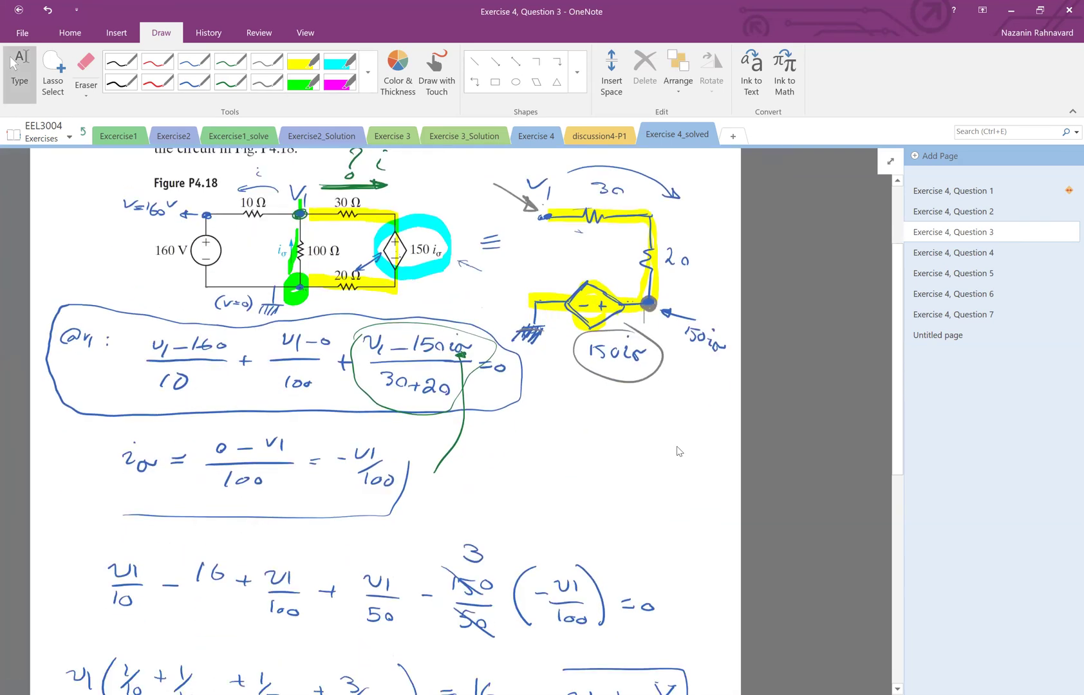